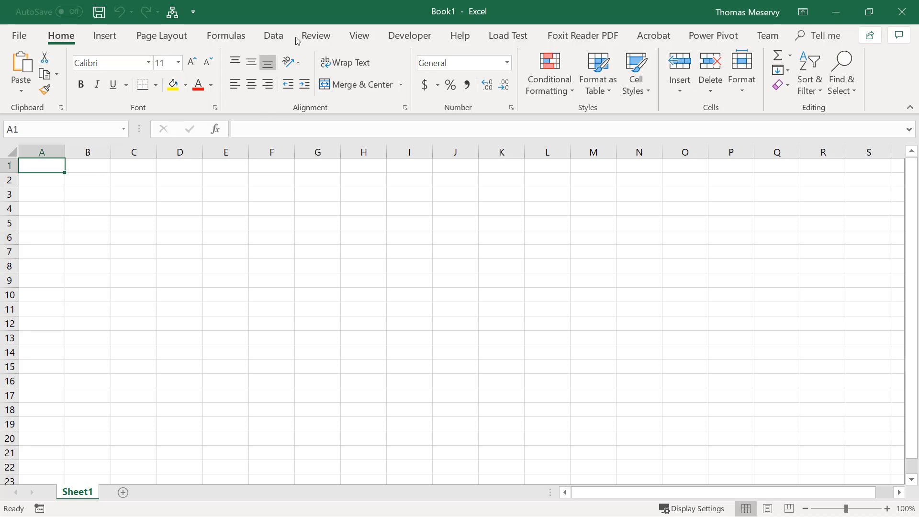
Import data from the Microsoft Access database file salesdata.mdb
left_click(273, 36)
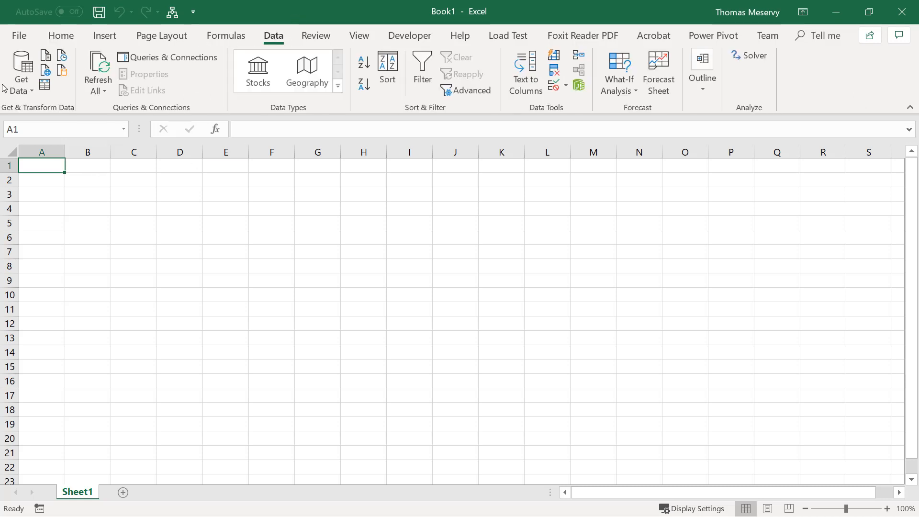
left_click(21, 76)
mouse_move(53, 138)
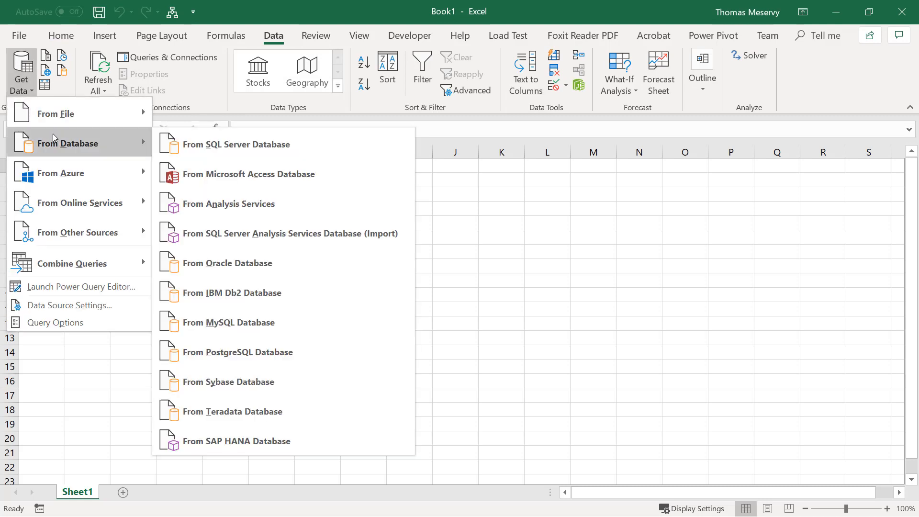
left_click(297, 178)
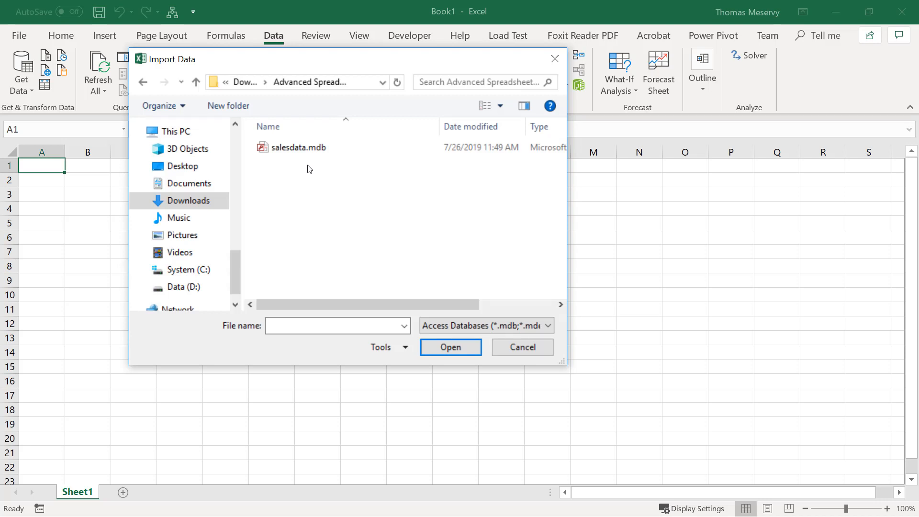
left_click(300, 148)
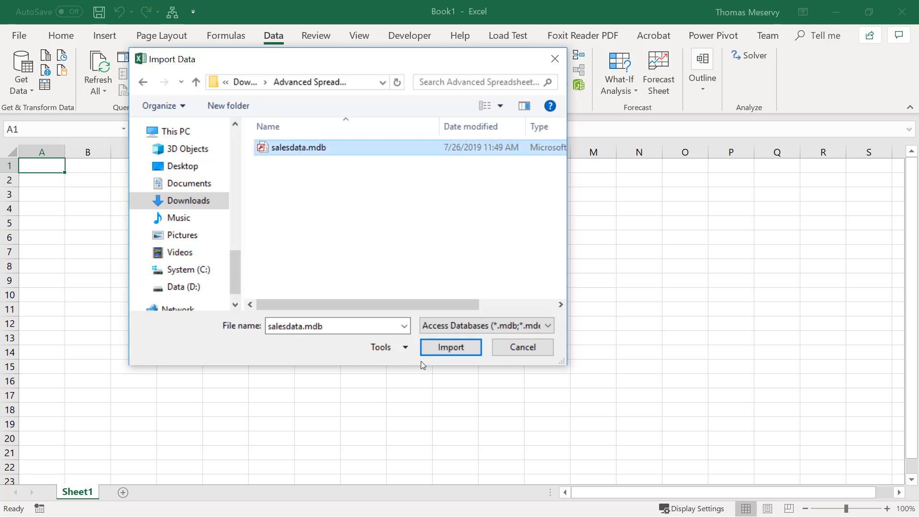
left_click(455, 348)
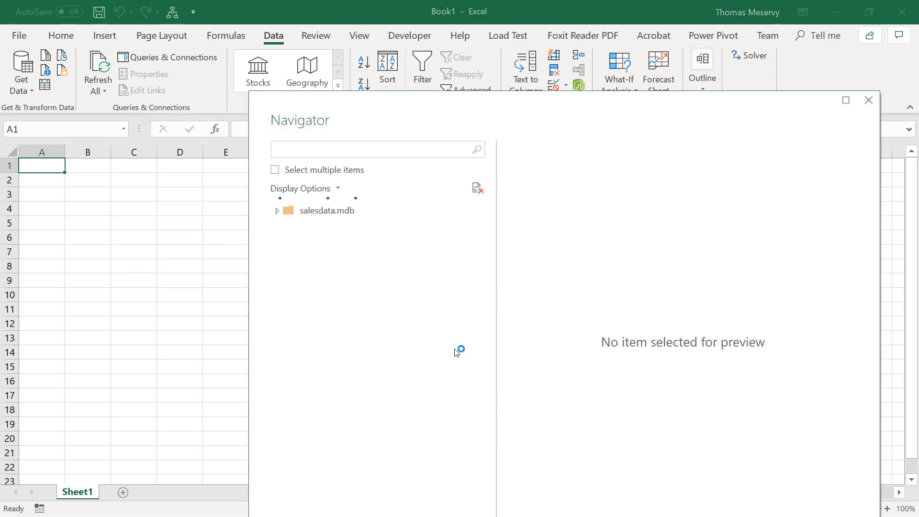
Choose the Sales table from salesdata.mdb and open the options for where to load it
left_click_drag(460, 99, 370, 24)
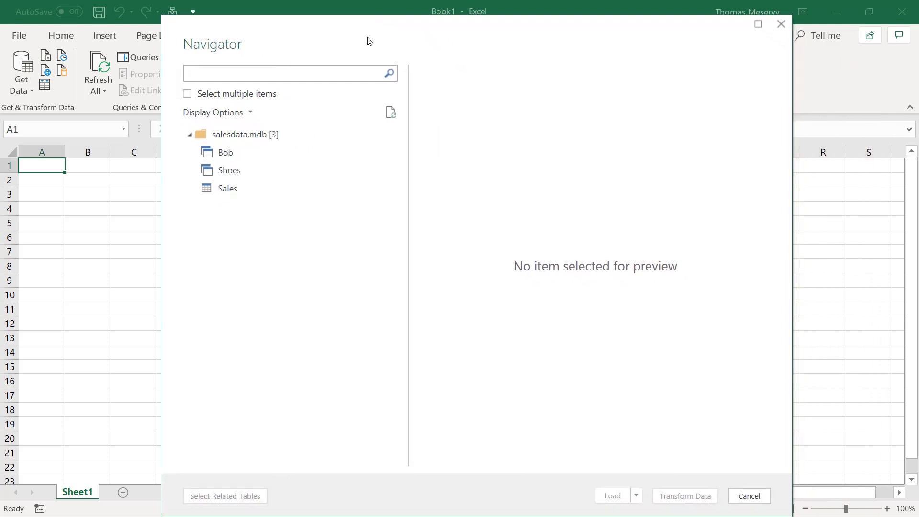
left_click(239, 193)
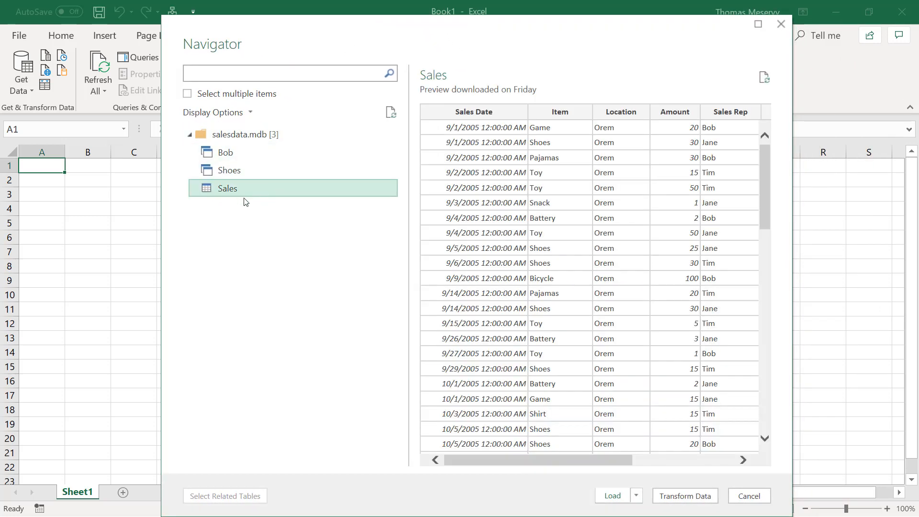
left_click(637, 496)
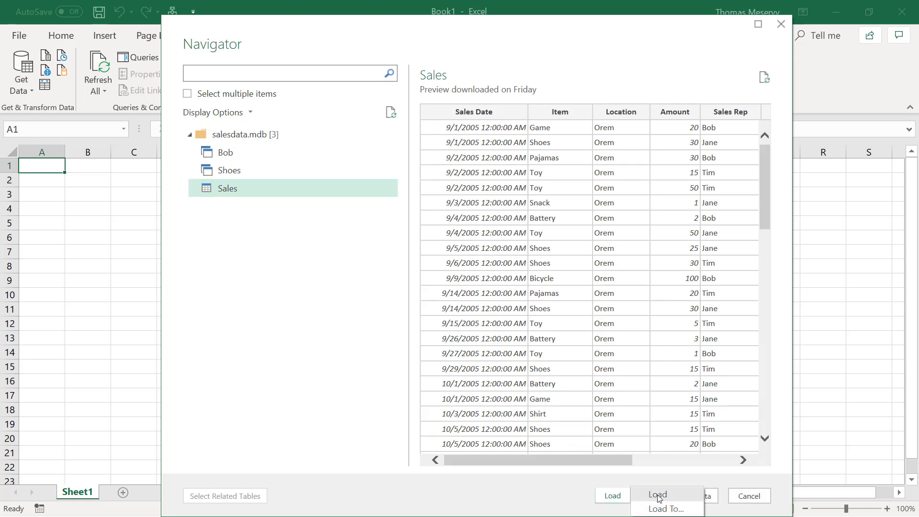
left_click(663, 509)
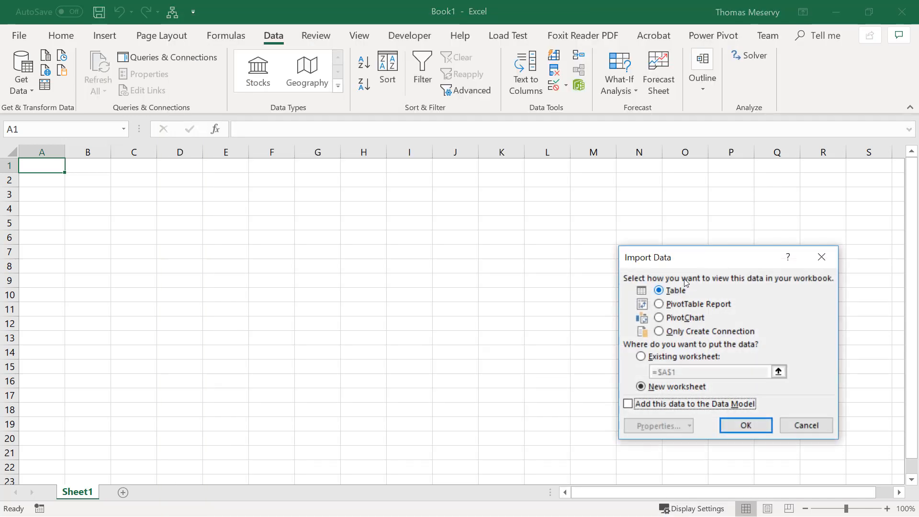
Load the Sales data as a PivotTable Report in the existing worksheet at =$A$1
left_click_drag(660, 252, 385, 165)
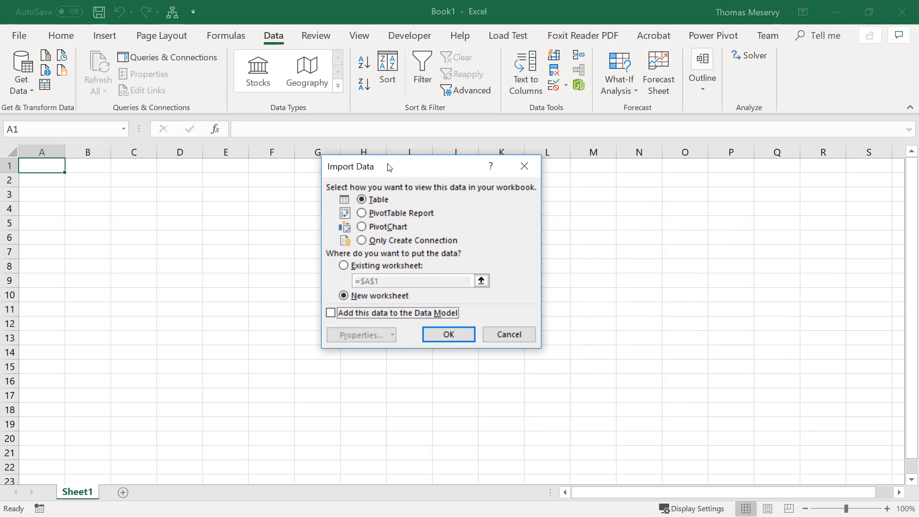
left_click(378, 214)
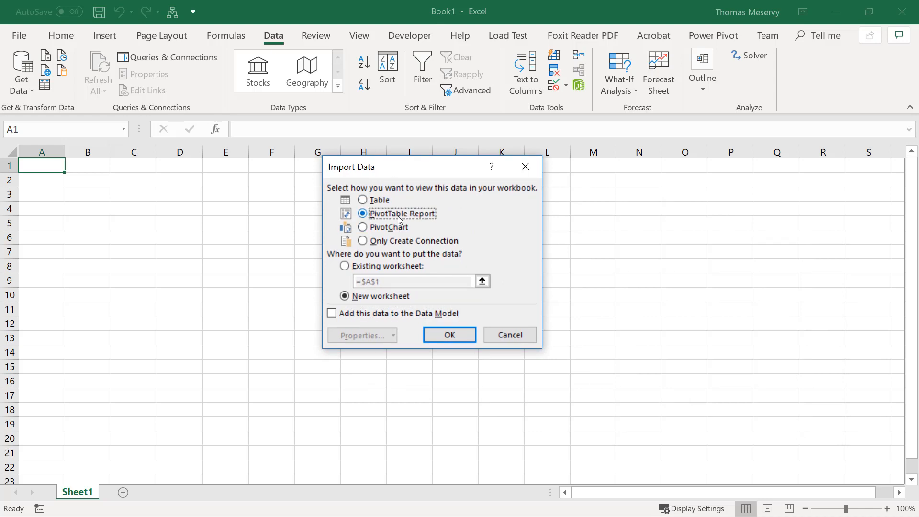
left_click(363, 269)
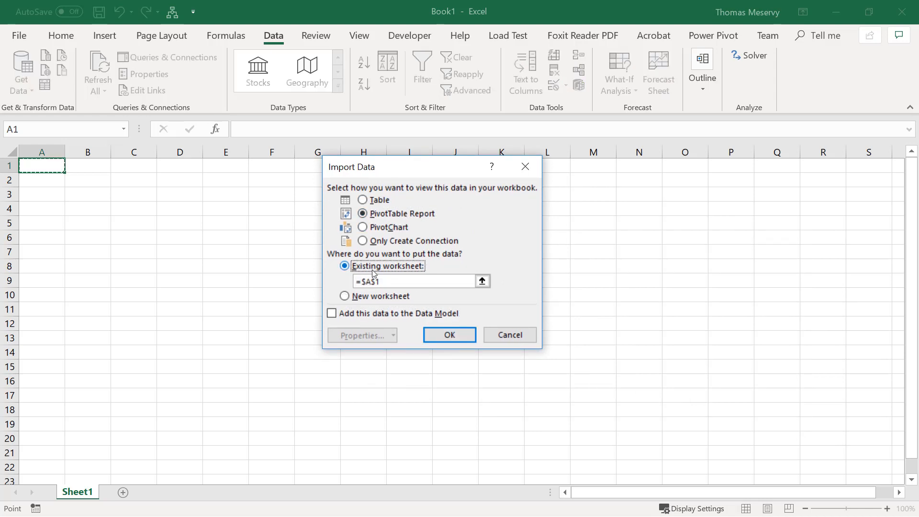
left_click(450, 335)
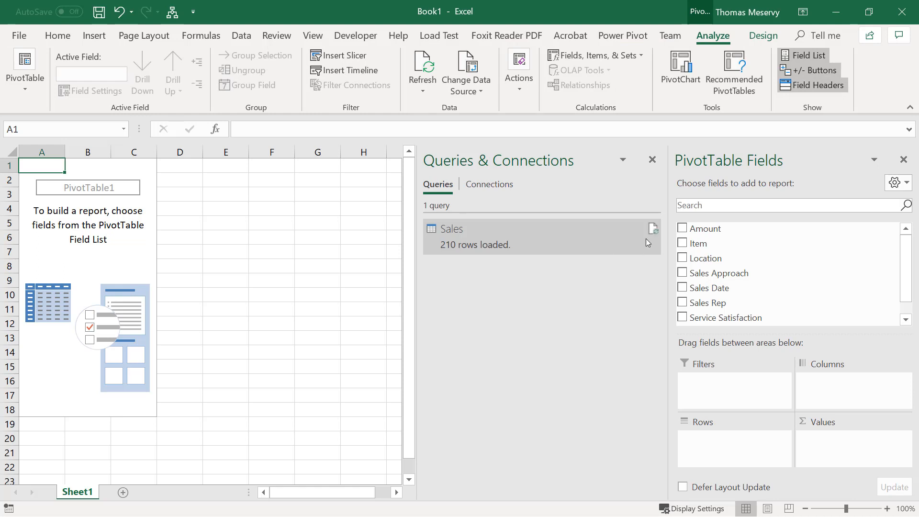
Close the Queries & Connections pane and lay out the PivotTable with Location as rows and Sales Date as columns
left_click(651, 157)
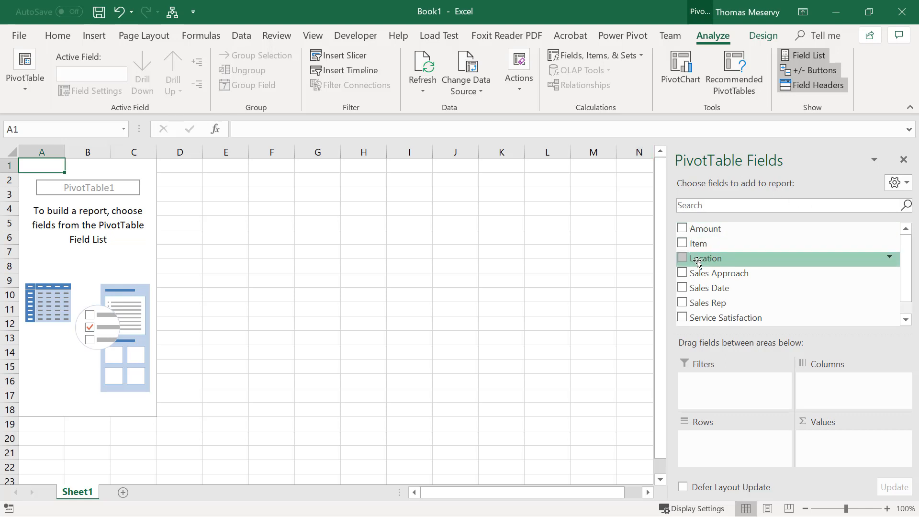
left_click_drag(698, 262, 714, 441)
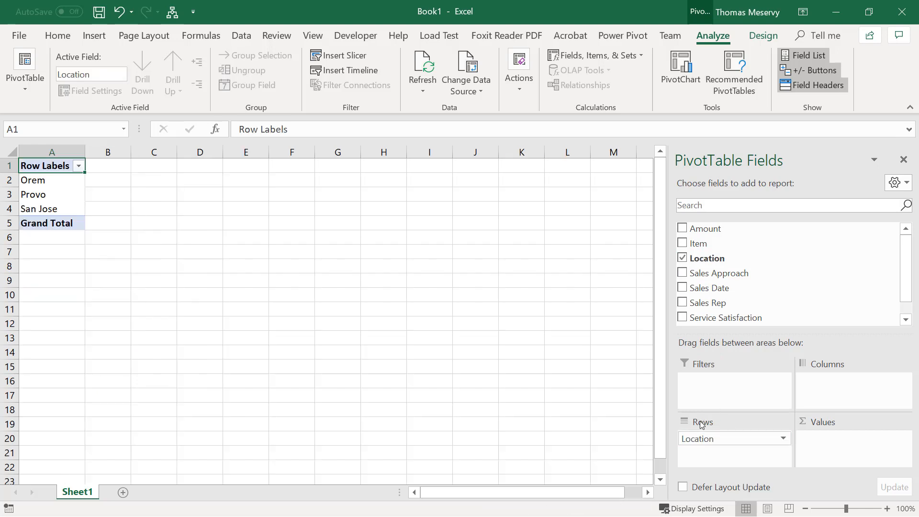
left_click_drag(707, 287, 846, 391)
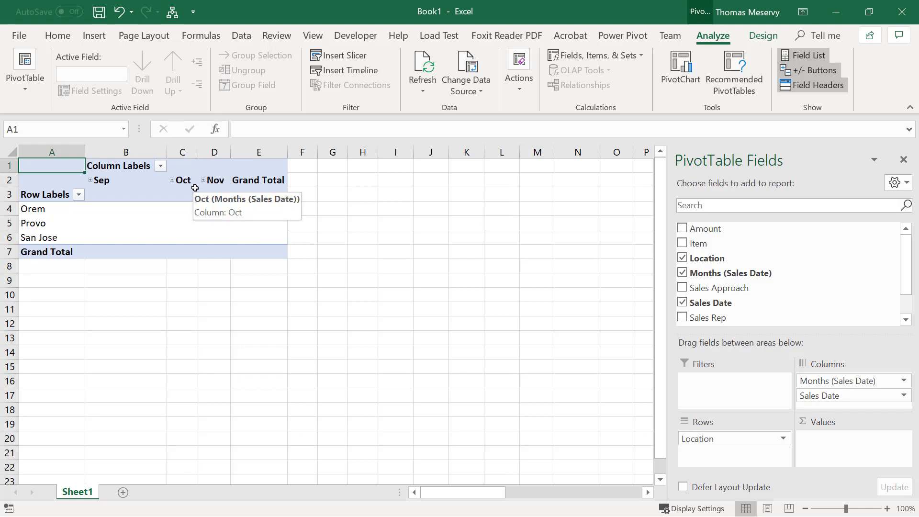
Ungroup the month column labels so the PivotTable lists individual sales dates
right_click(140, 180)
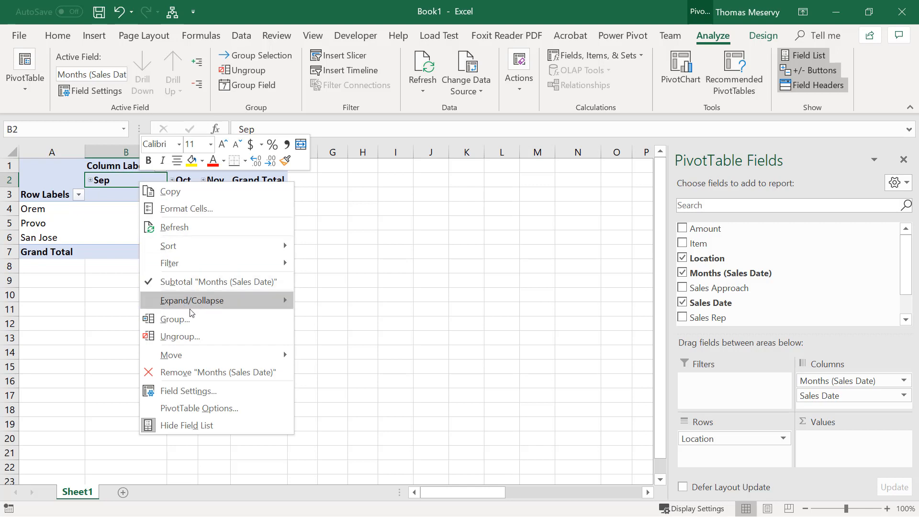
left_click(194, 337)
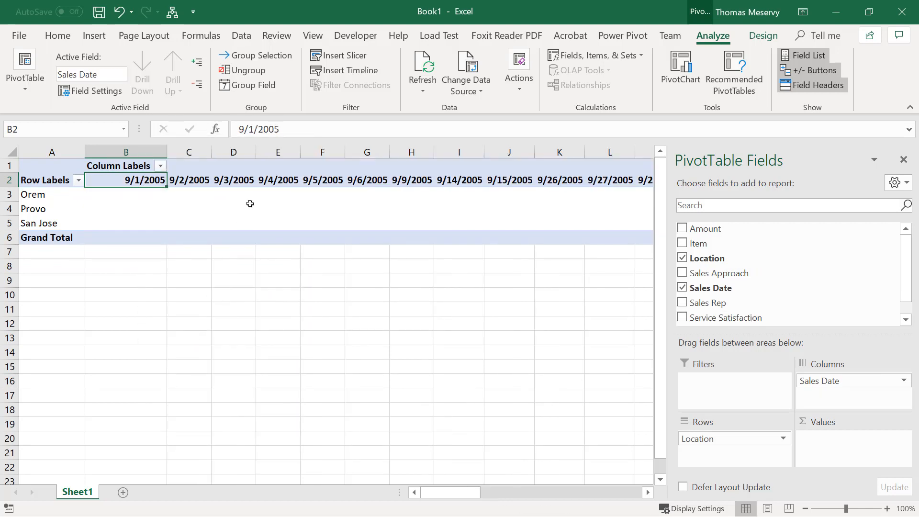
right_click(194, 181)
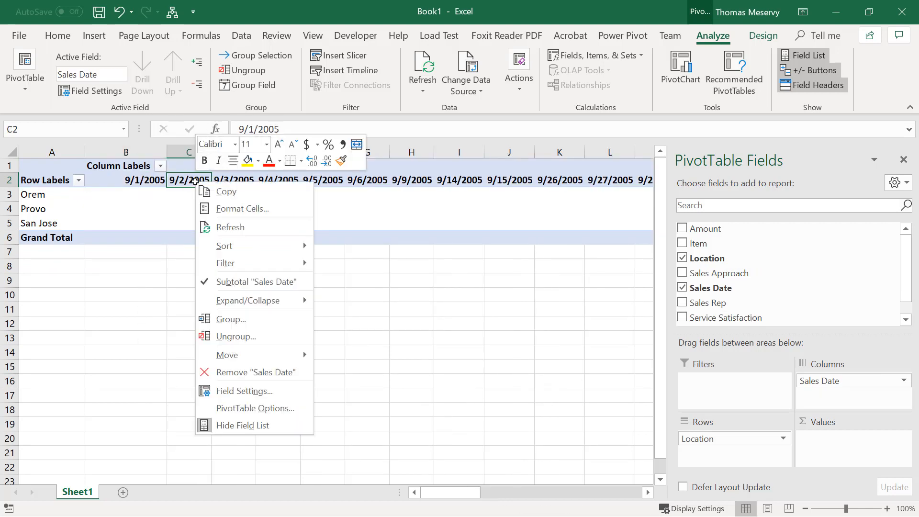
key("Escape")
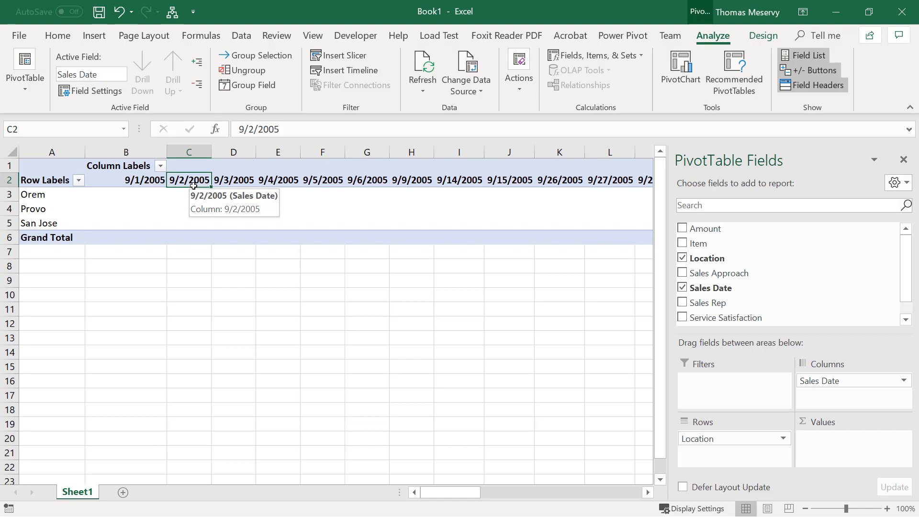
Group the Sales Date column labels by Months only
right_click(194, 186)
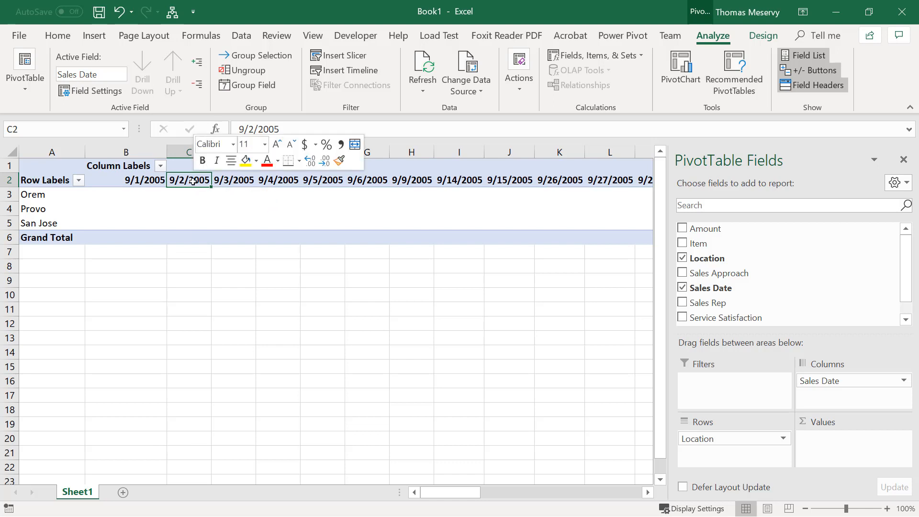
left_click(232, 319)
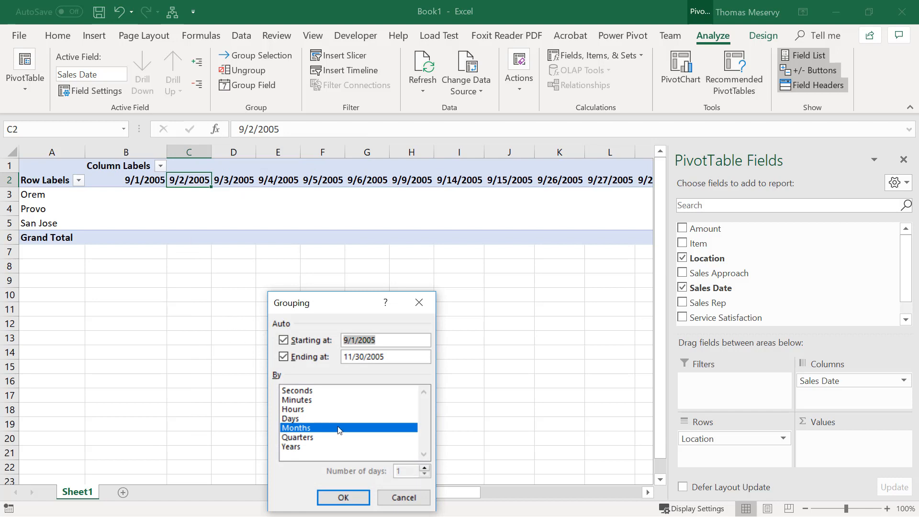
left_click(349, 499)
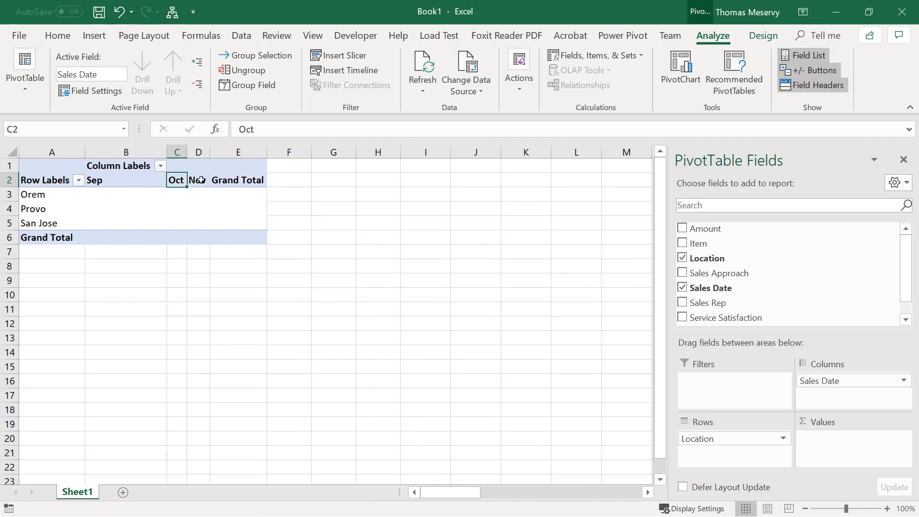
Regroup the Sales Date column labels by both Days and Months
right_click(171, 184)
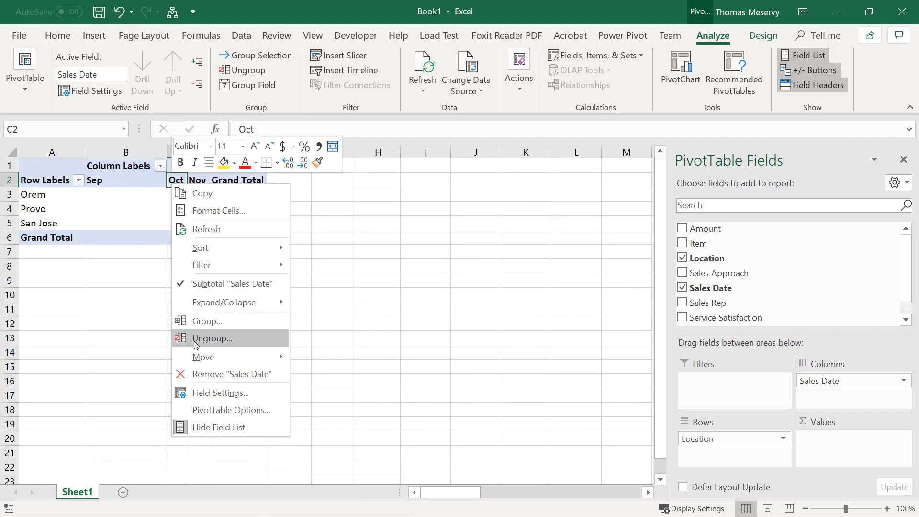
left_click(196, 321)
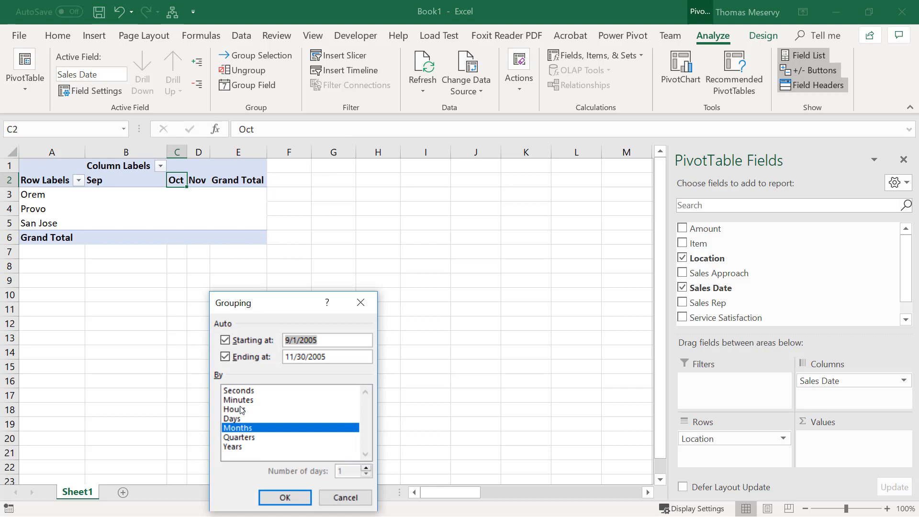
left_click(241, 420)
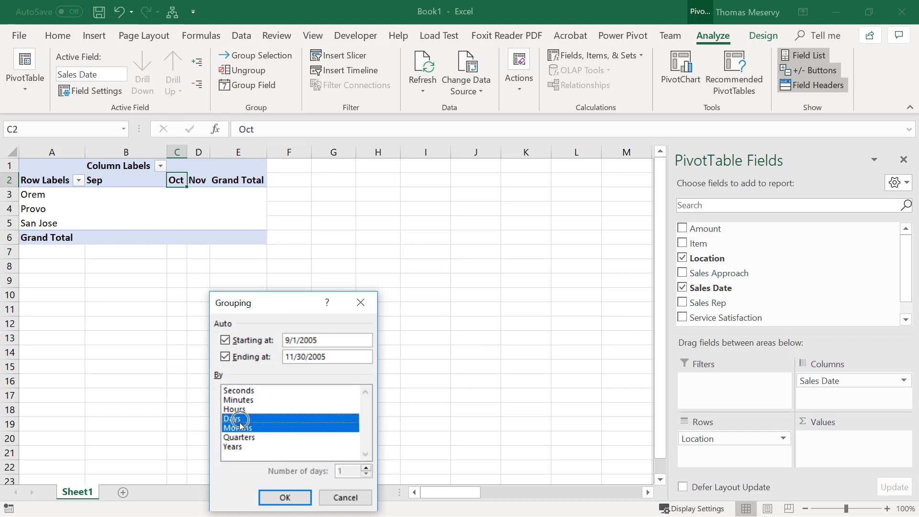
key("Return")
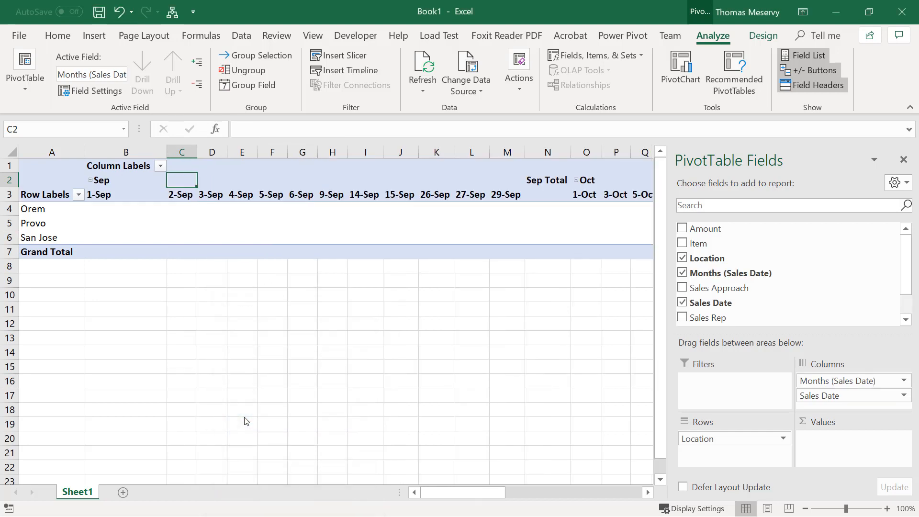
Collapse the Sep, Oct and Nov columns to month level and add Amount as the PivotTable's summed values
left_click(90, 180)
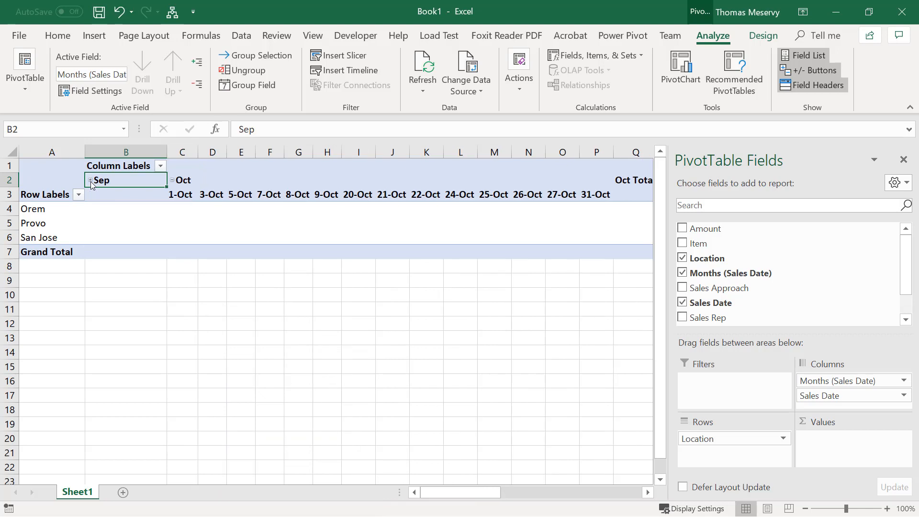
left_click(171, 181)
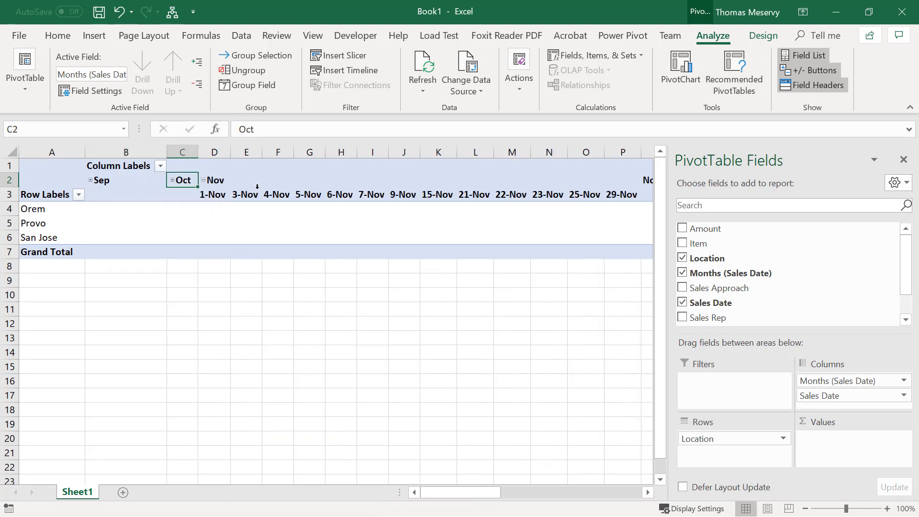
left_click(203, 181)
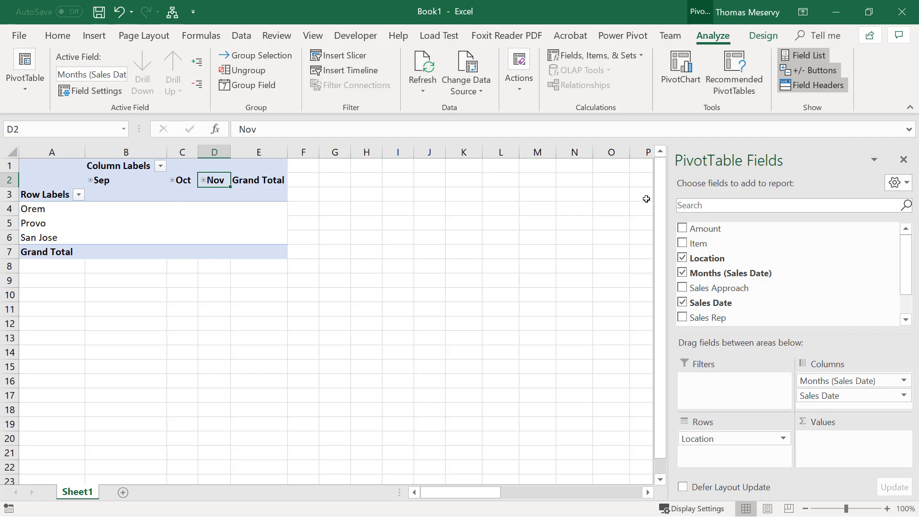
left_click_drag(699, 235, 826, 454)
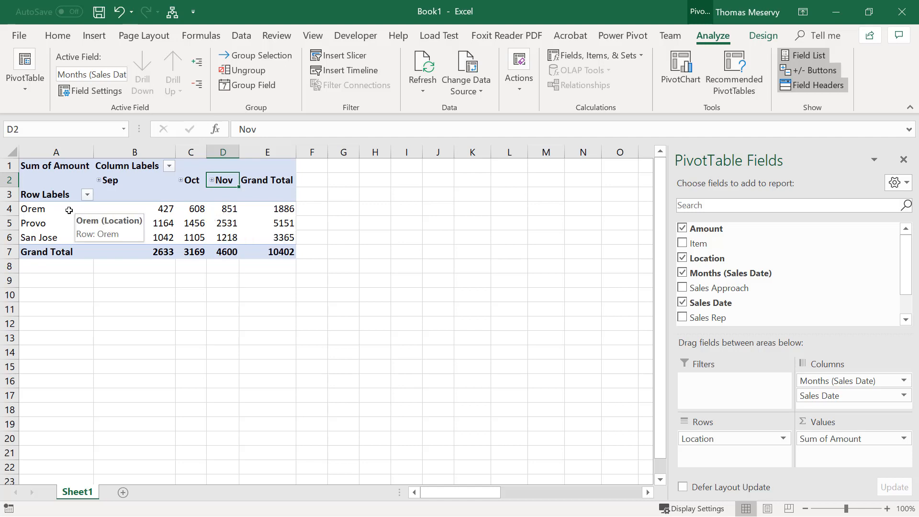
Format the PivotTable's summed amounts as Number with 0 decimal places and a 1000 separator
left_click(228, 223)
right_click(229, 224)
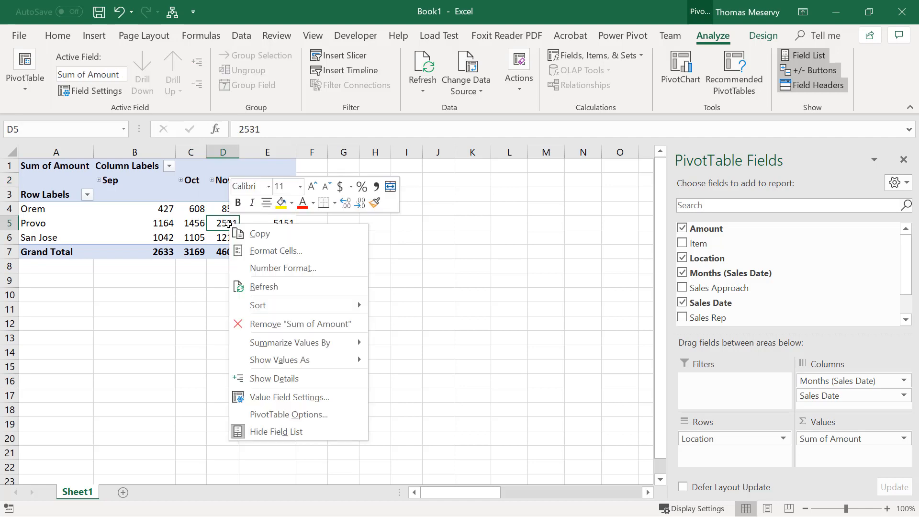
left_click(254, 268)
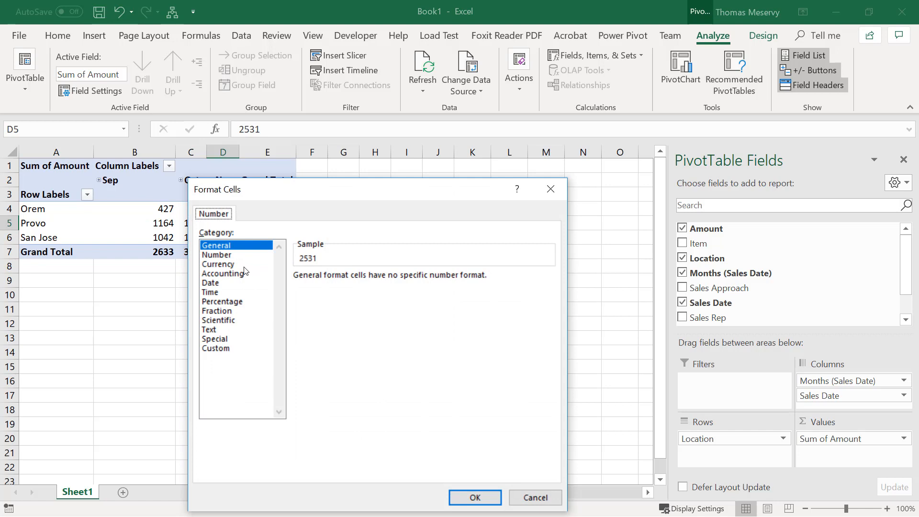
left_click(226, 257)
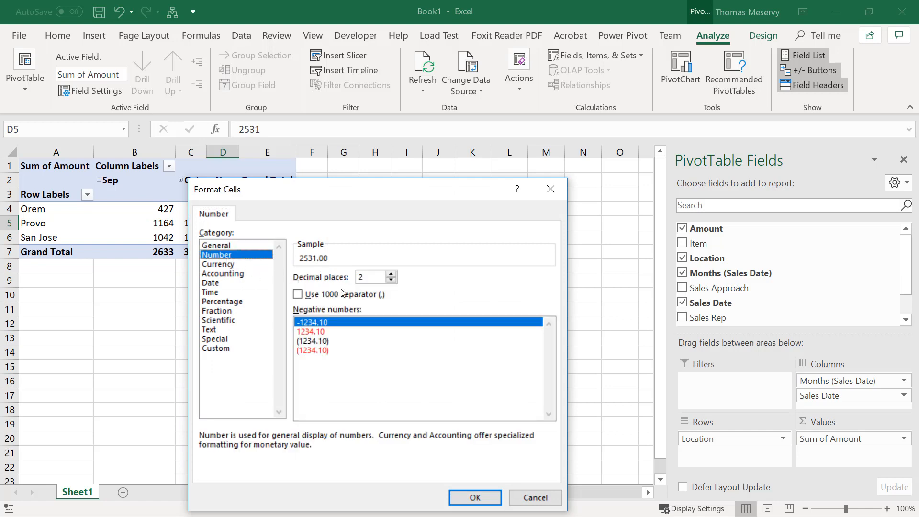
left_click(390, 280)
left_click(391, 280)
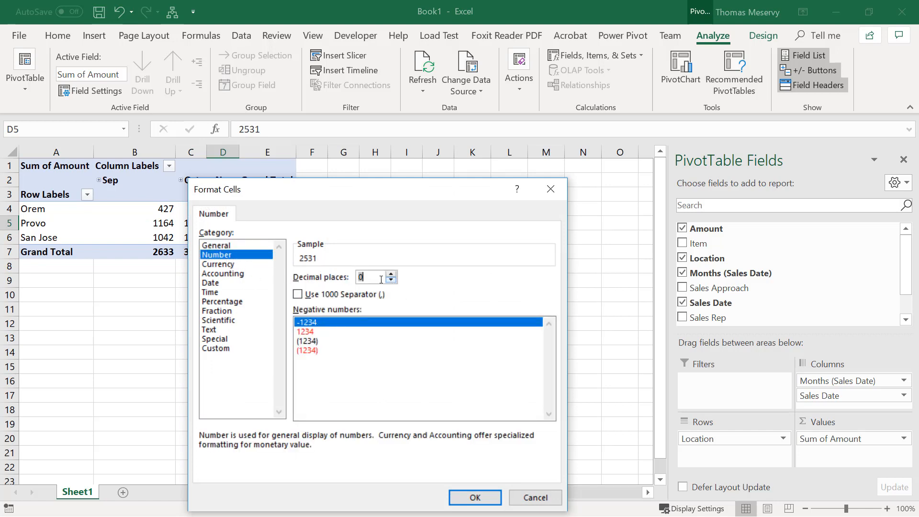
left_click(298, 294)
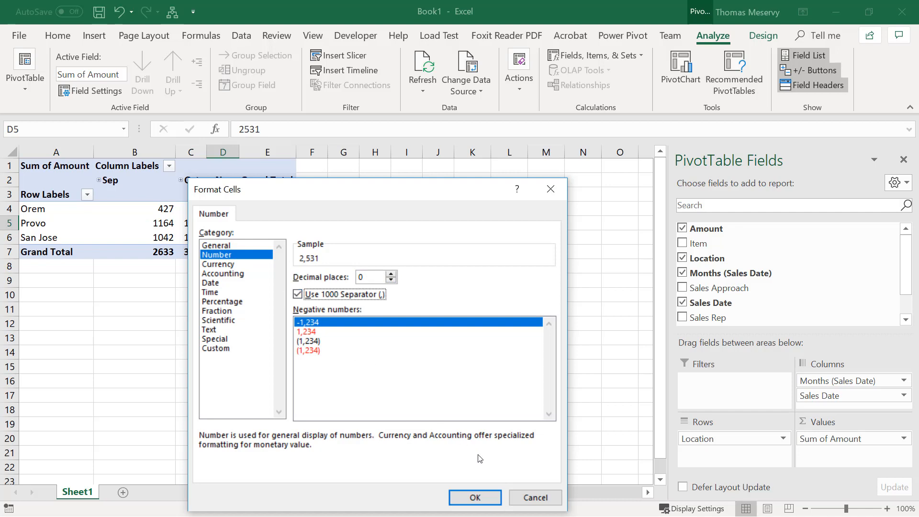
left_click(484, 500)
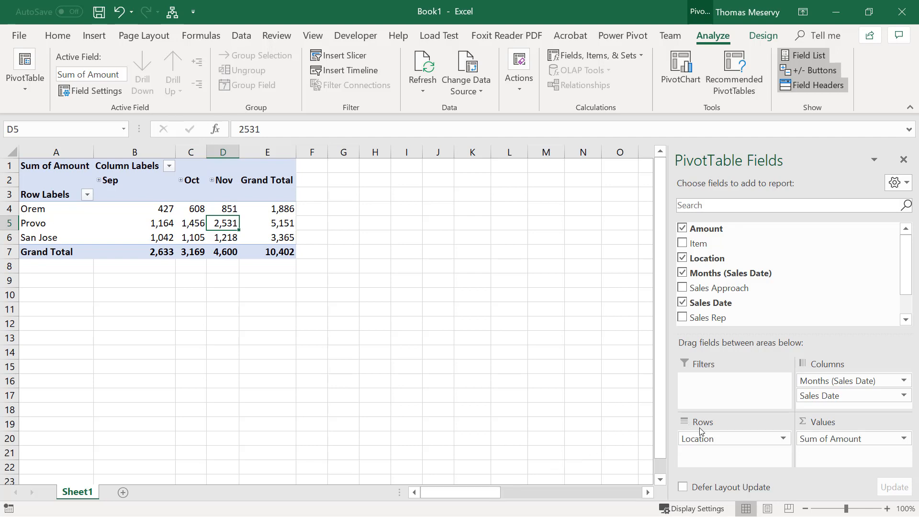
Replace Location with Item as the PivotTable's row field
left_click_drag(703, 439, 583, 390)
left_click_drag(701, 244, 707, 461)
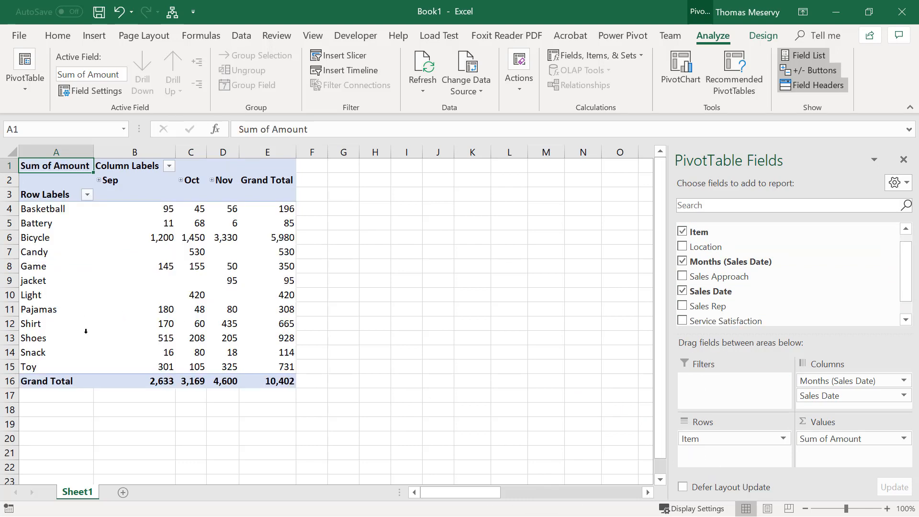
mouse_move(233, 325)
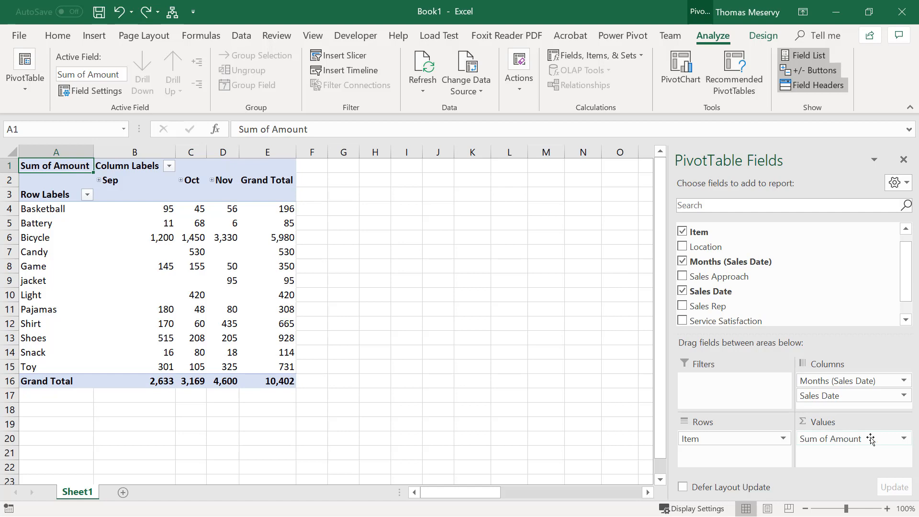
Summarize the Amount value field by Count
left_click(903, 438)
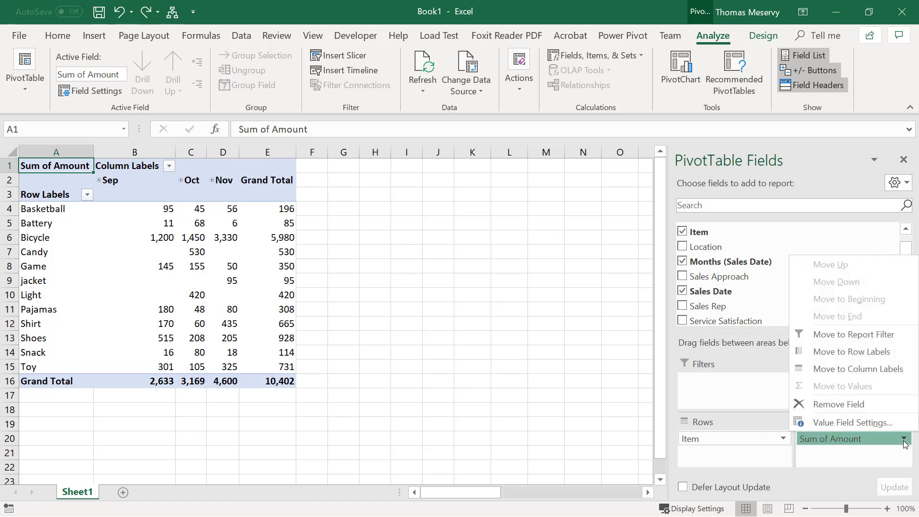
left_click(882, 422)
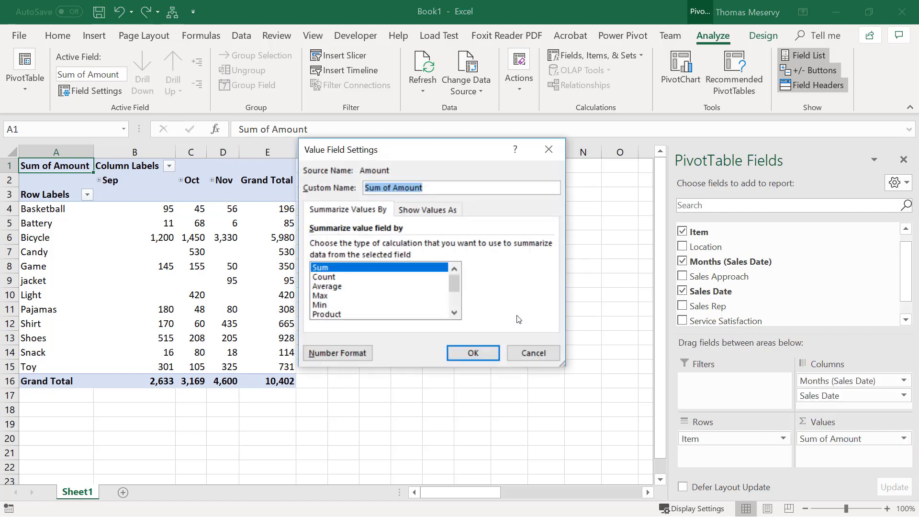
left_click(337, 278)
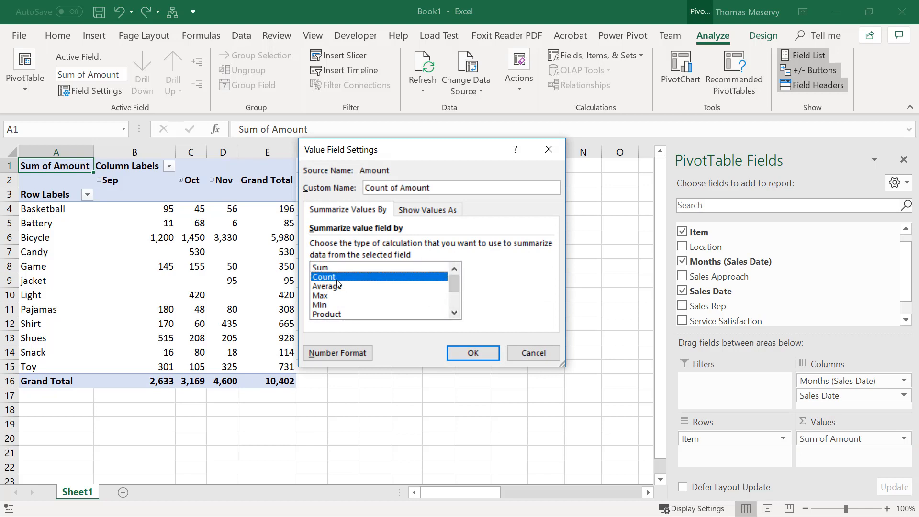
left_click(464, 352)
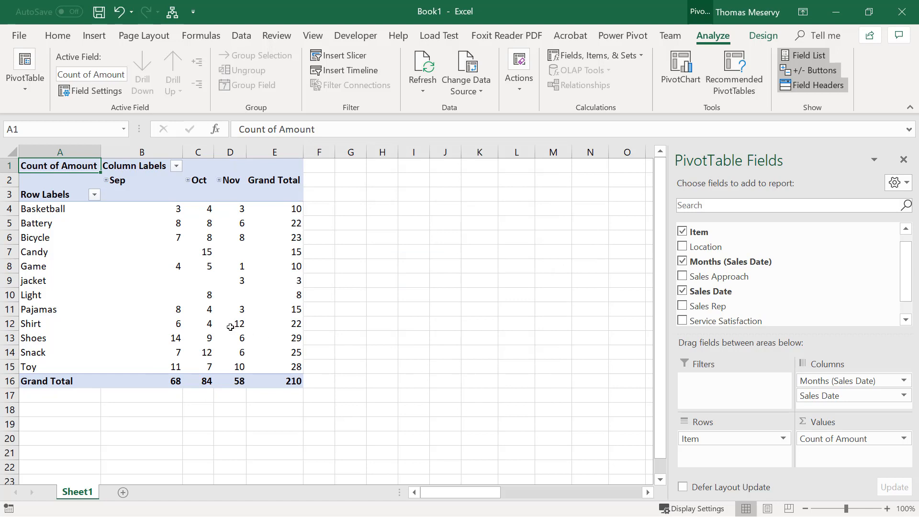
Add Location as a report filter and filter the PivotTable to San Jose
mouse_move(290, 350)
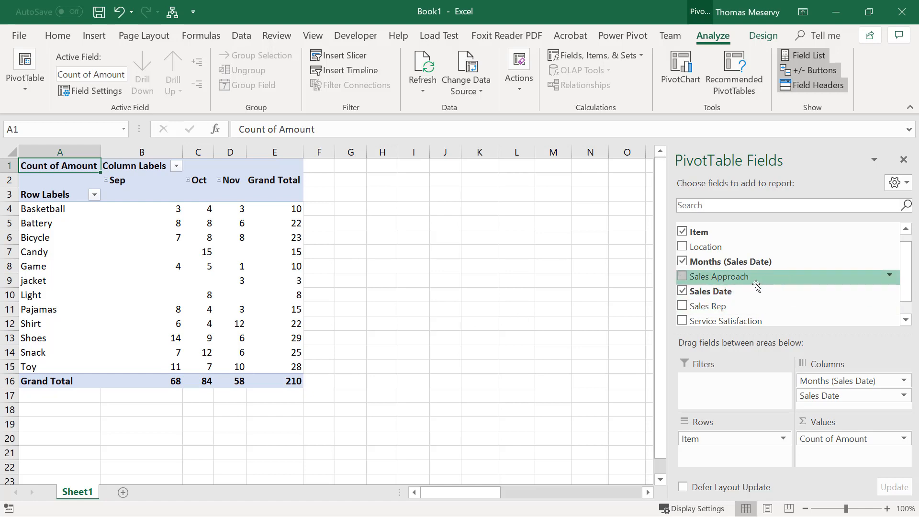
left_click_drag(722, 248, 744, 397)
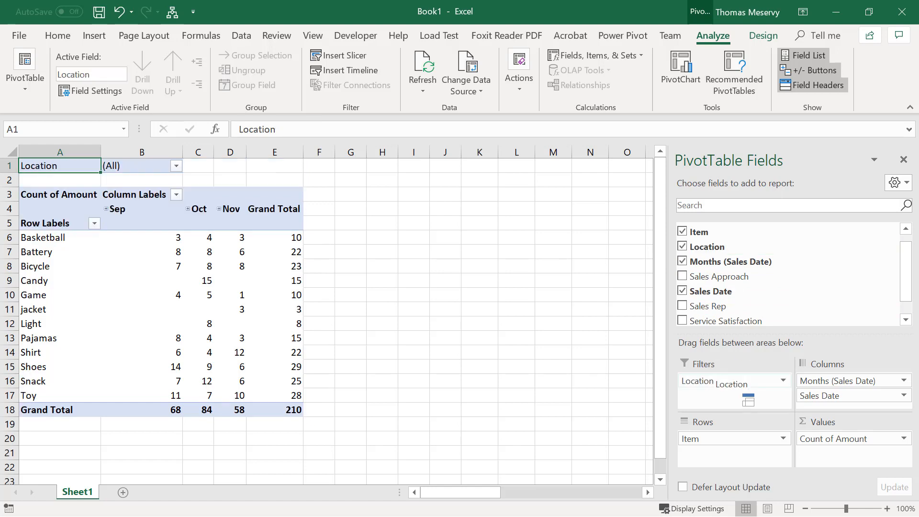
left_click(175, 166)
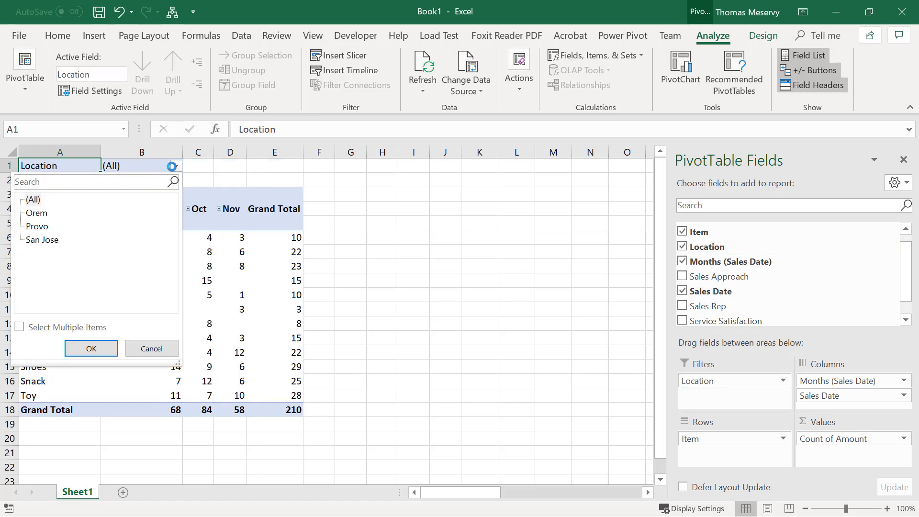
left_click(43, 239)
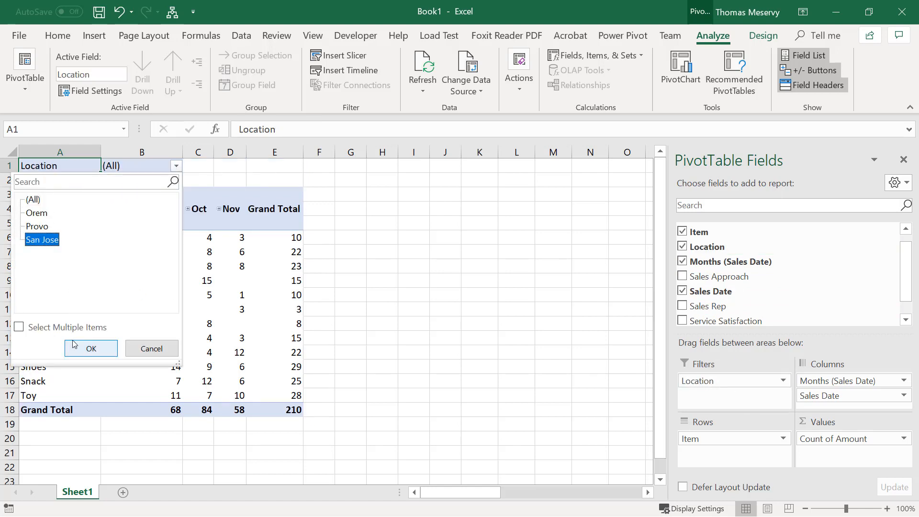
left_click(91, 348)
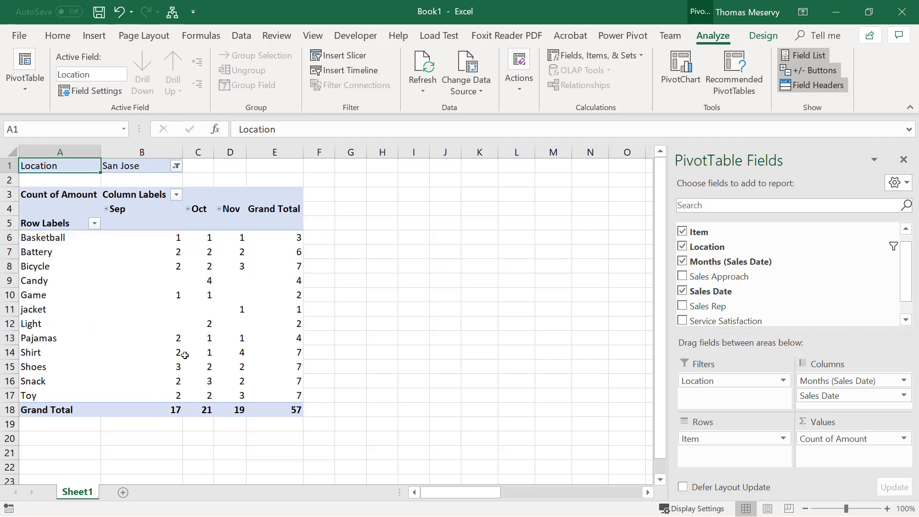
Move Location from the report filter into the rows below Item, and reorder the rows so Location comes above Item
mouse_move(187, 352)
left_click_drag(740, 380, 746, 456)
scroll(331, 370, "down", 6)
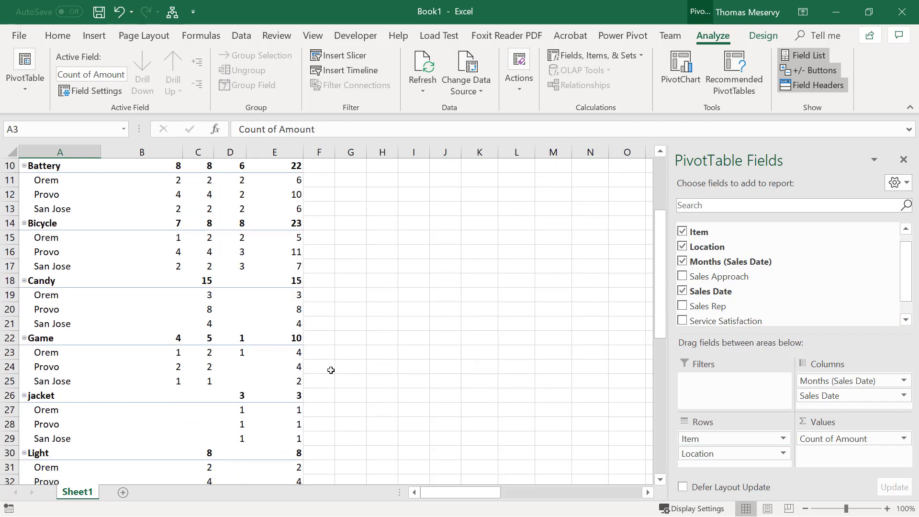
scroll(331, 370, "down", 3)
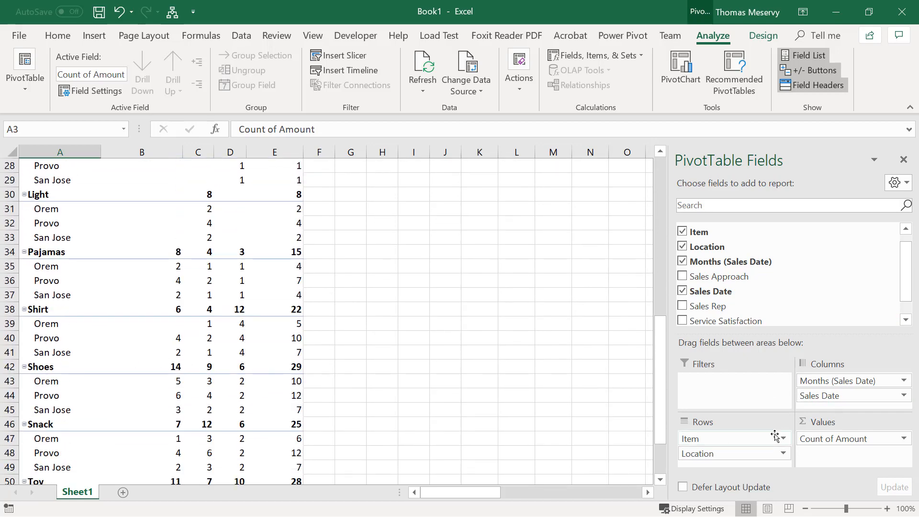
left_click_drag(745, 453, 741, 439)
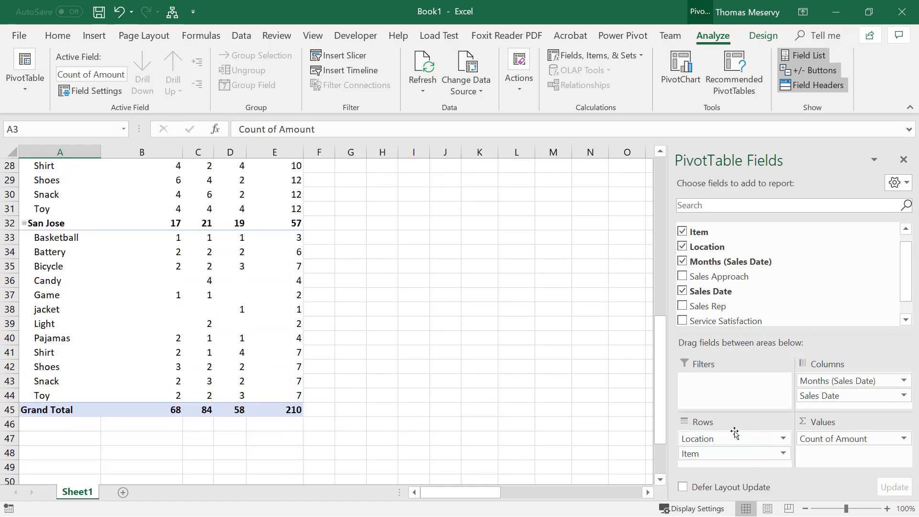
Drill down into the underlying records behind San Jose's September Shirt count
scroll(114, 256, "up", 2)
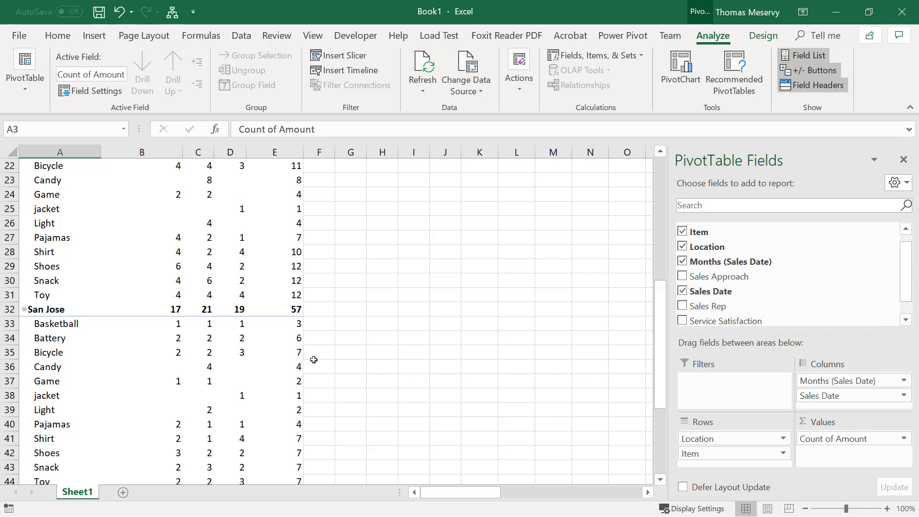
scroll(371, 362, "down", 2)
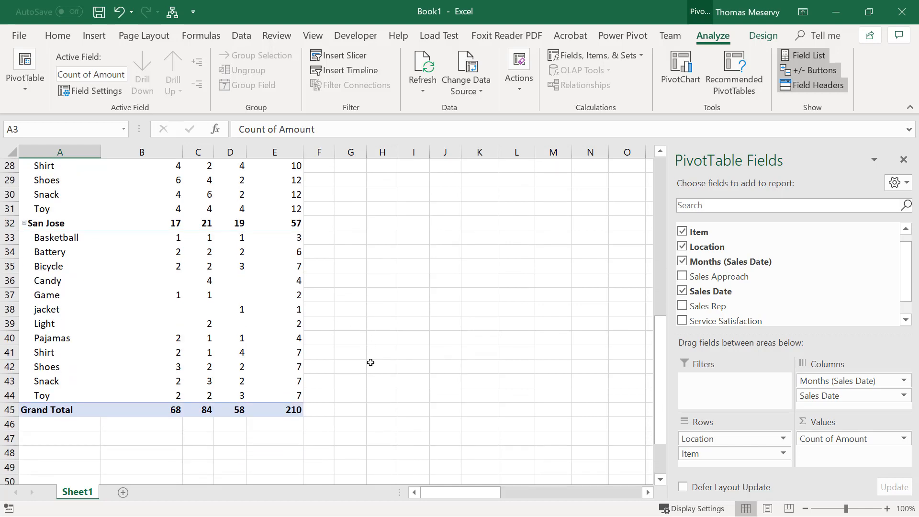
left_click(178, 354)
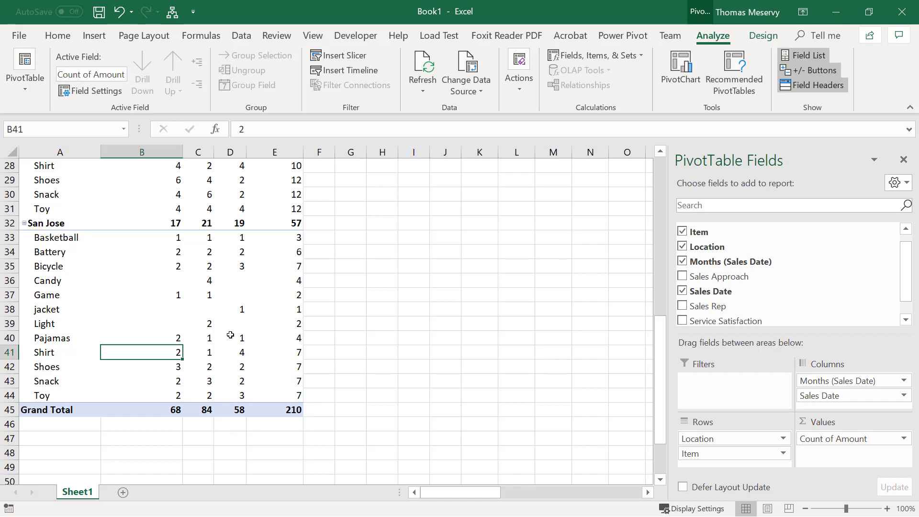
double_click(175, 353)
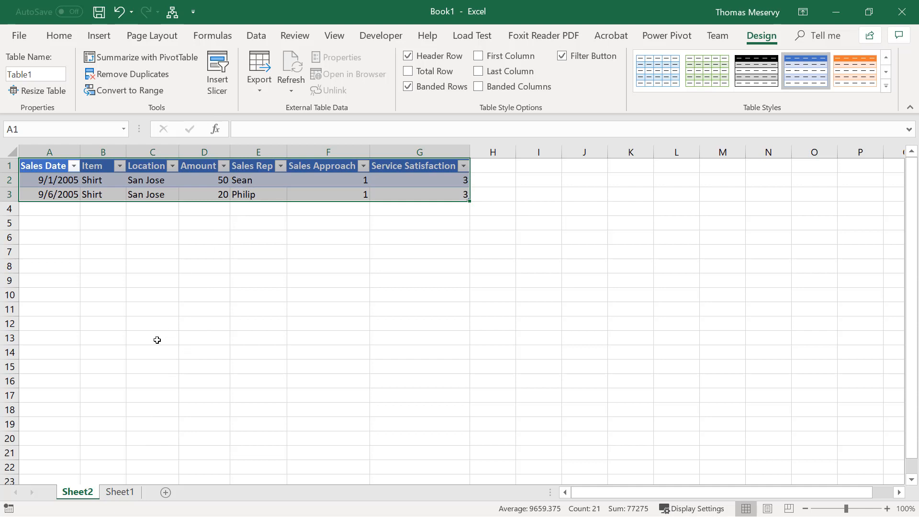
Delete the Sheet2 worksheet holding the drilled-down Shirt records
right_click(82, 496)
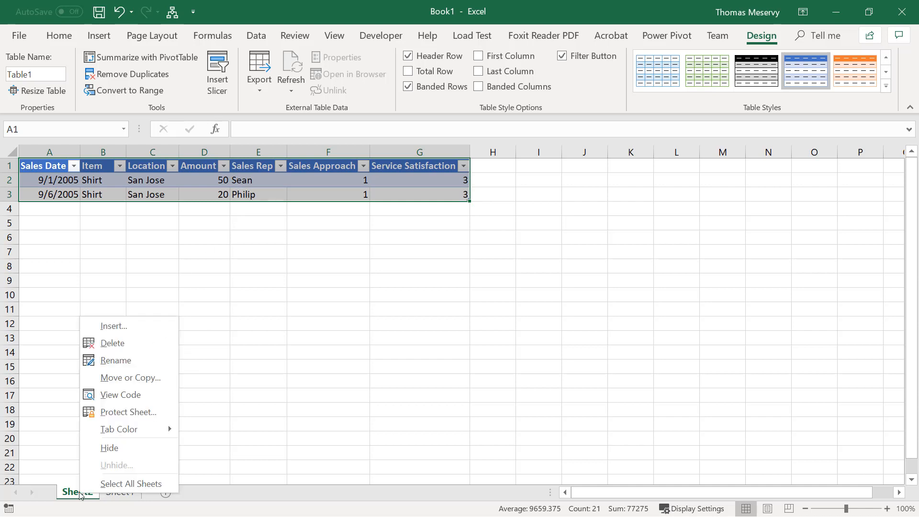
left_click(123, 344)
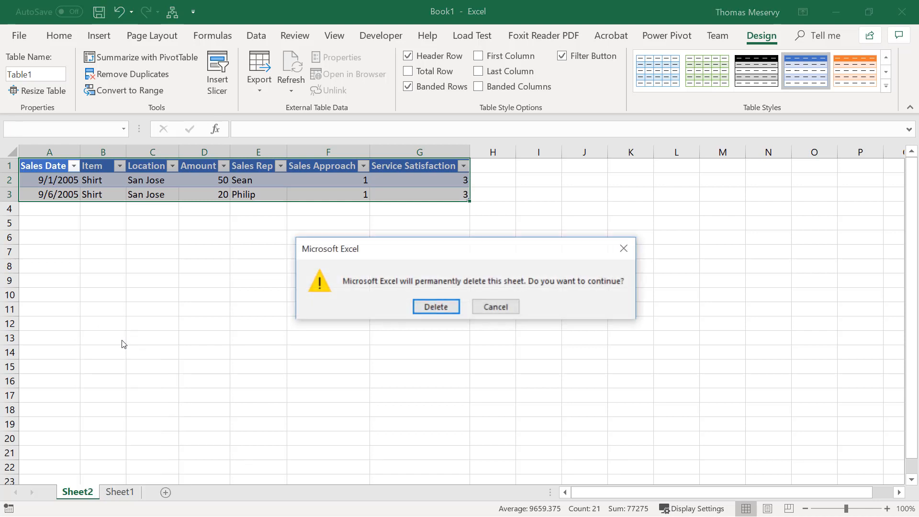
left_click(436, 307)
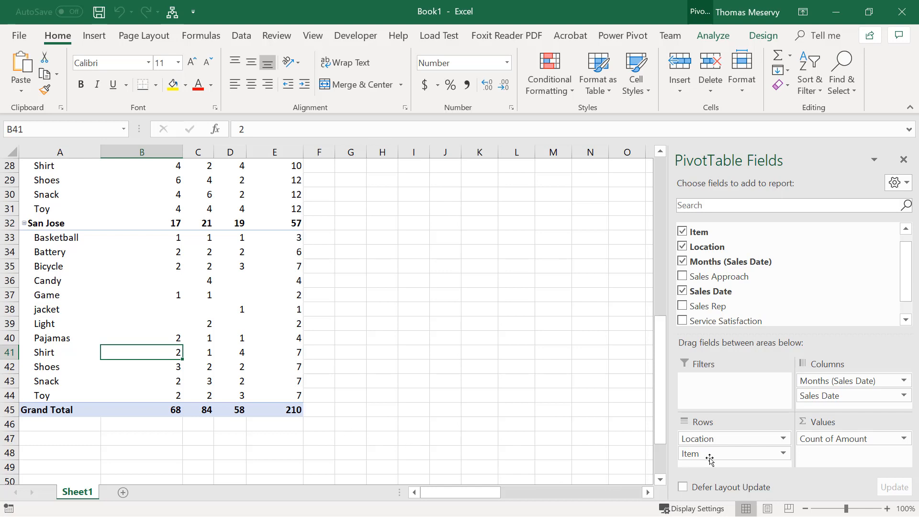
Remove Item from the PivotTable's rows, leaving only Location
left_click_drag(710, 456, 614, 433)
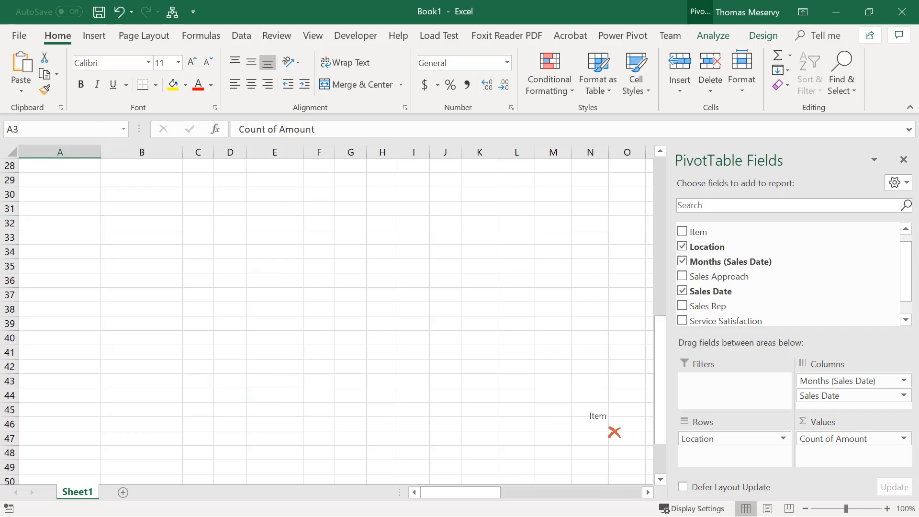
scroll(470, 423, "up", 9)
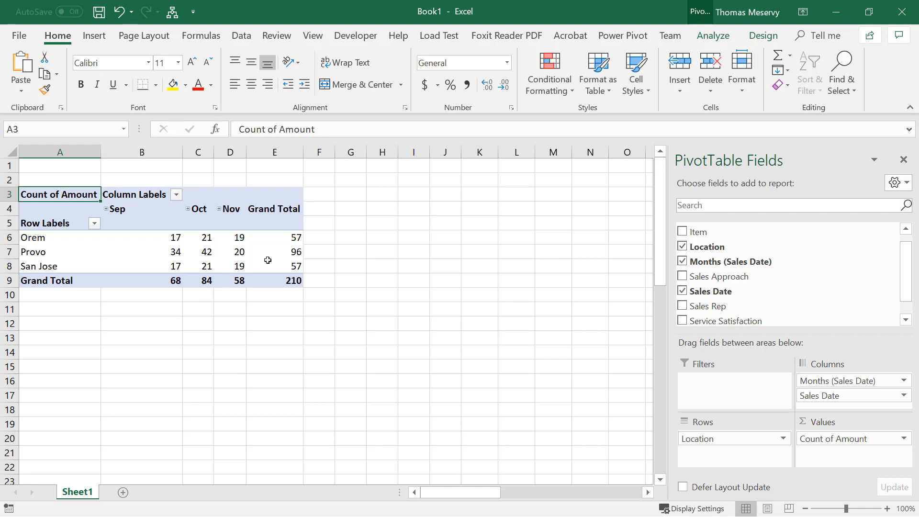
Summarize the Amount value field by Sum
left_click(902, 440)
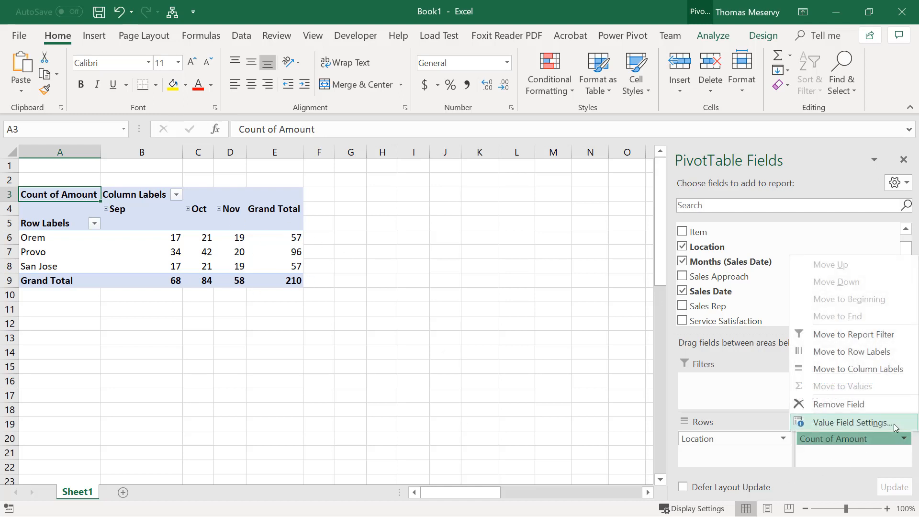
left_click(852, 422)
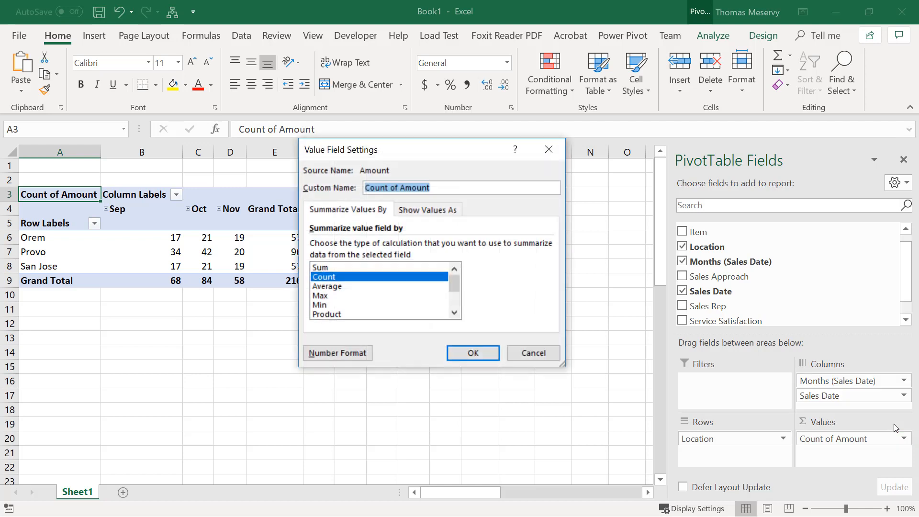
left_click(318, 268)
left_click(472, 354)
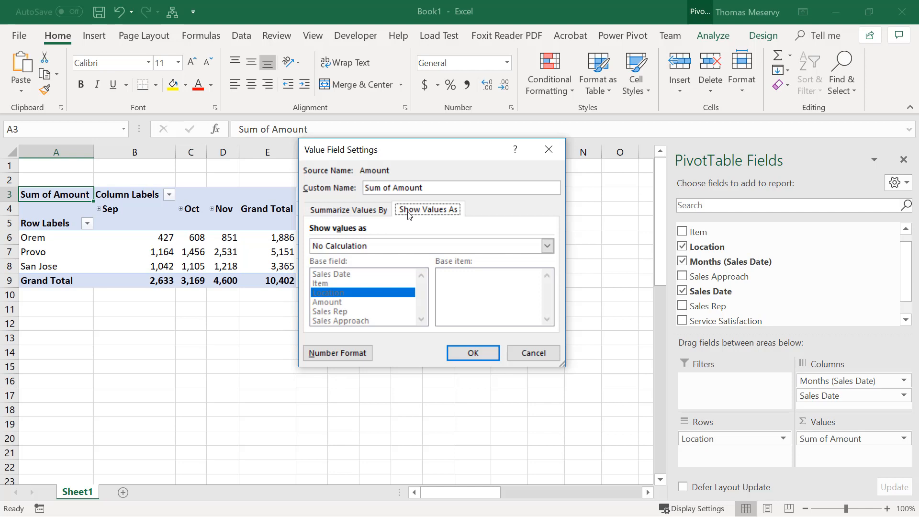
Show the summed Amount values as % of Row Total
left_click(350, 246)
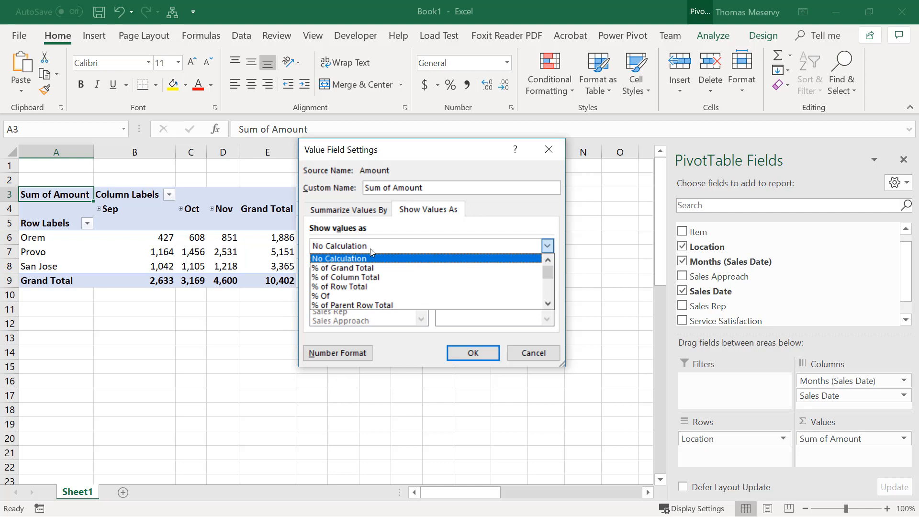
left_click(372, 286)
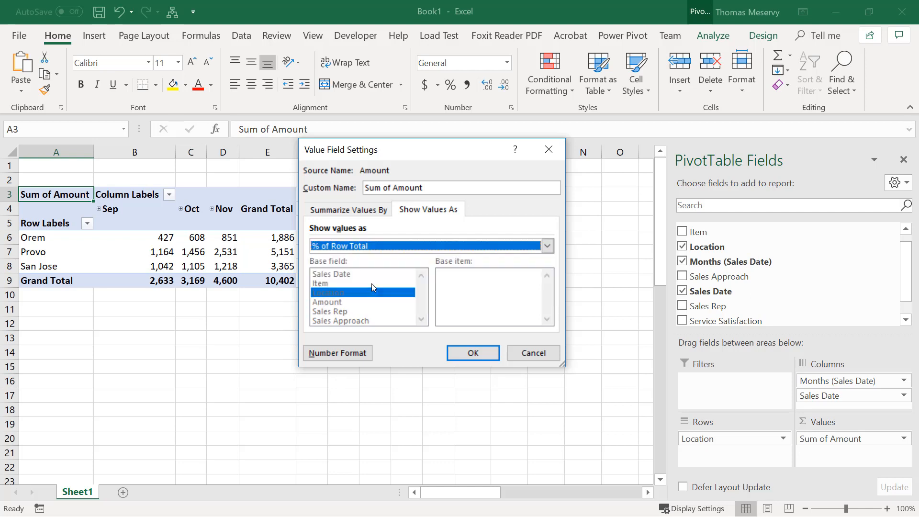
left_click(473, 355)
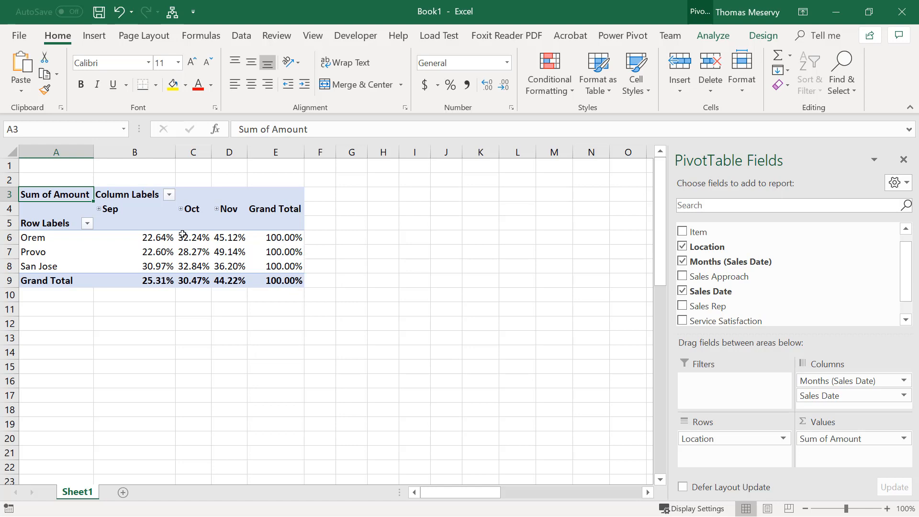
mouse_move(203, 240)
right_click(183, 239)
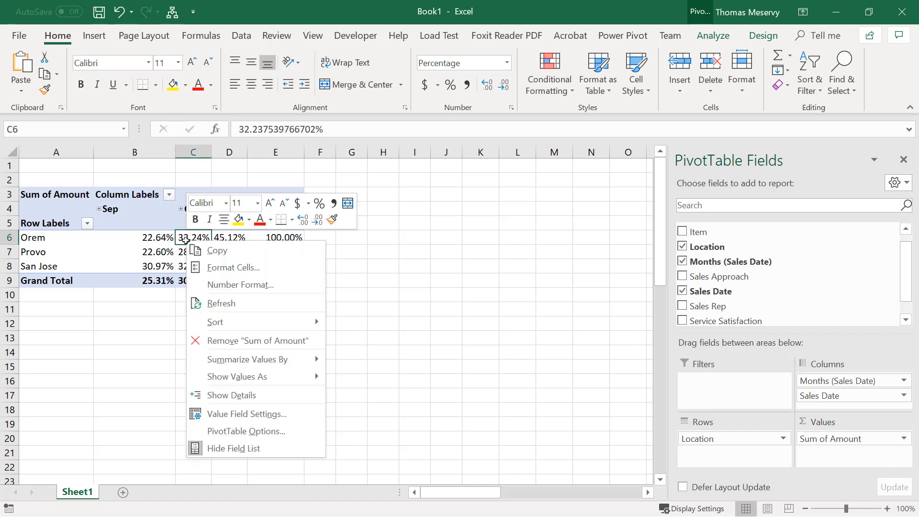
mouse_move(293, 364)
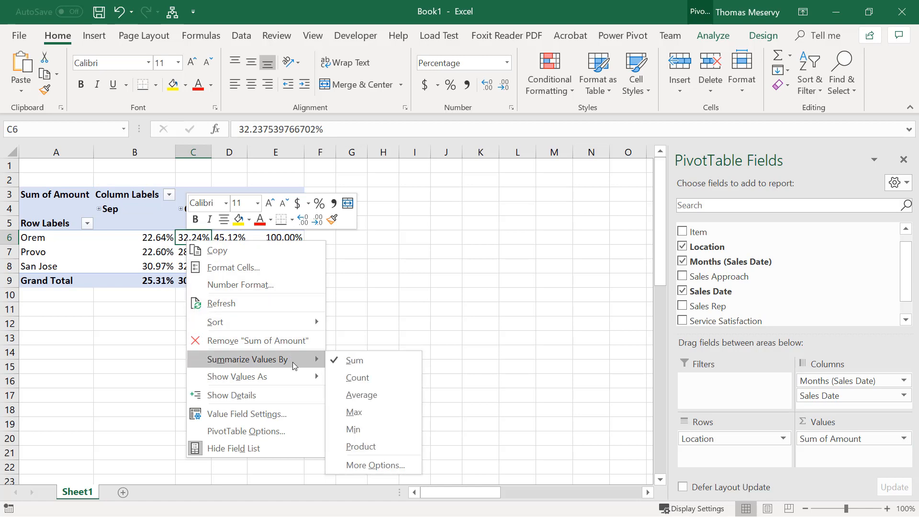
mouse_move(259, 377)
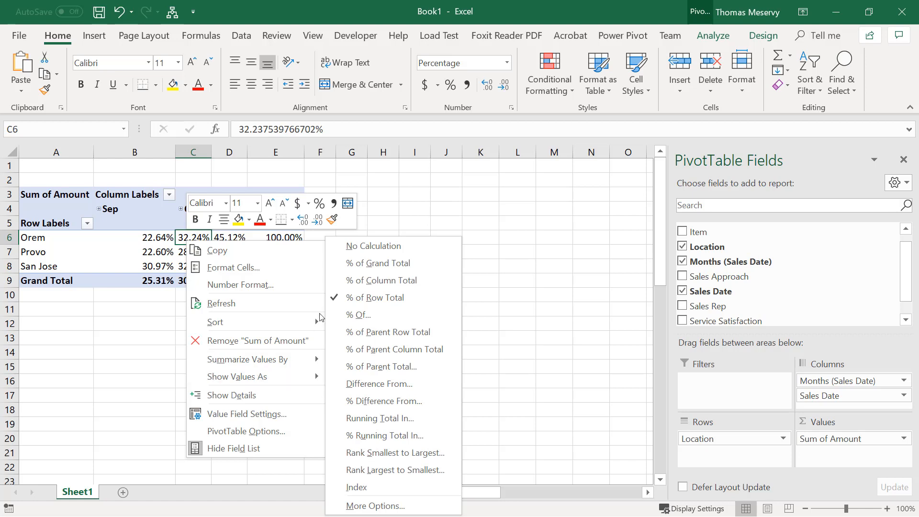
left_click(382, 221)
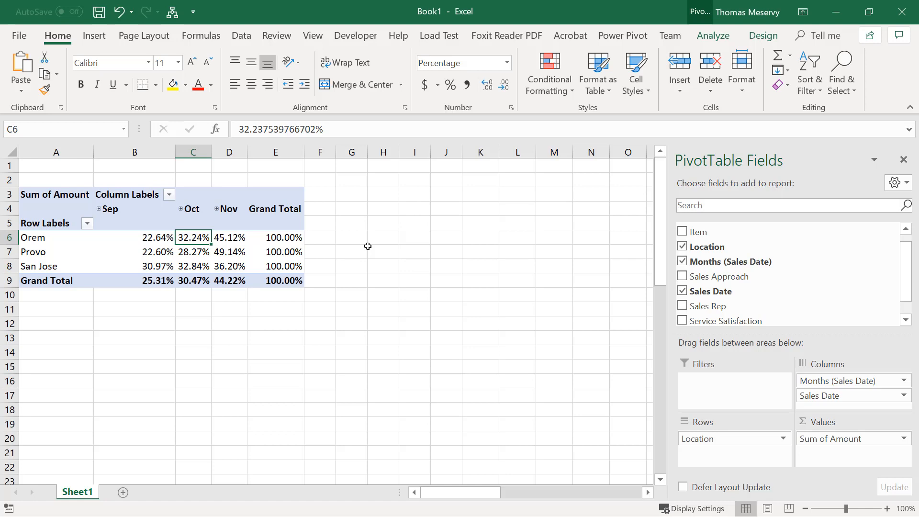
Show the summed Amount values as % of Column Total
right_click(194, 238)
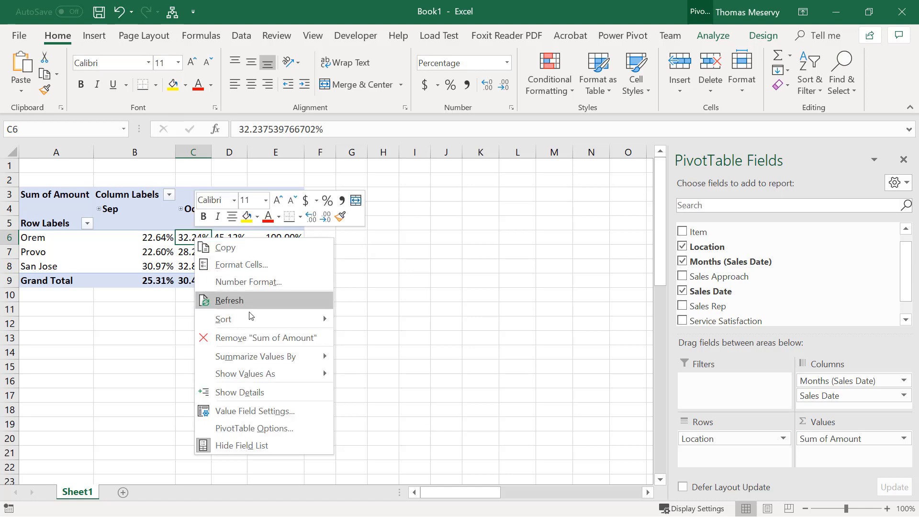
mouse_move(288, 372)
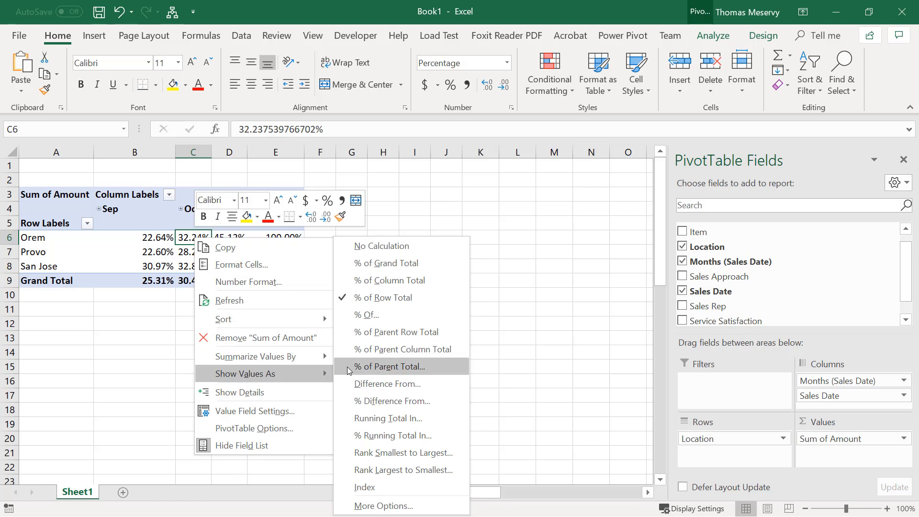
left_click(371, 281)
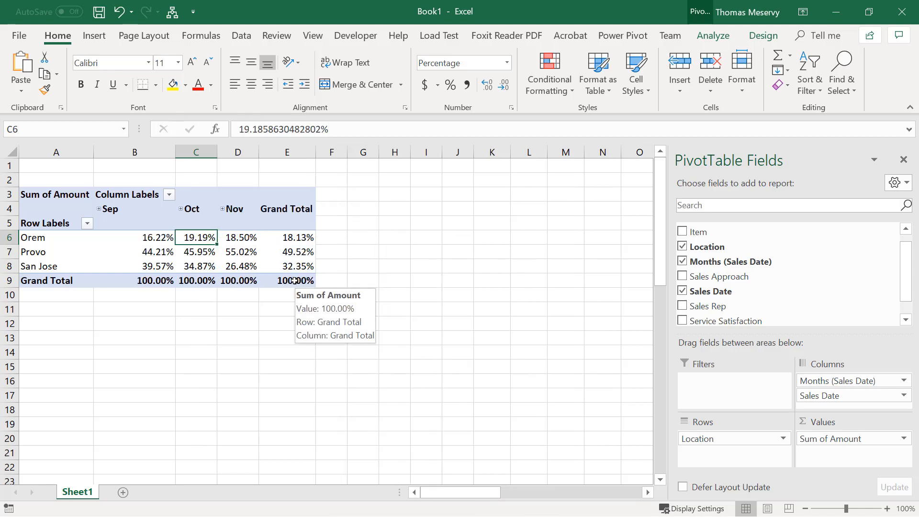
left_click(154, 251)
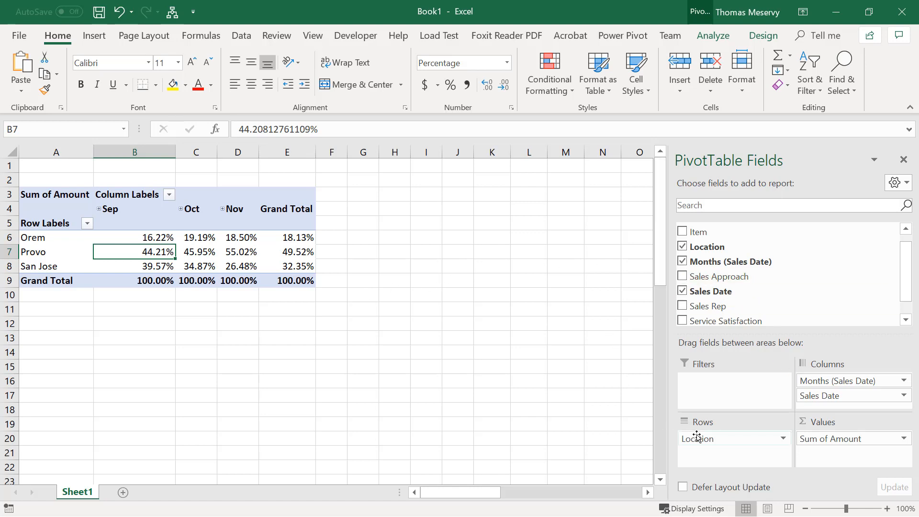
Replace Location with Sales Rep in the PivotTable's rows and nest Item beneath it
left_click_drag(696, 437, 583, 378)
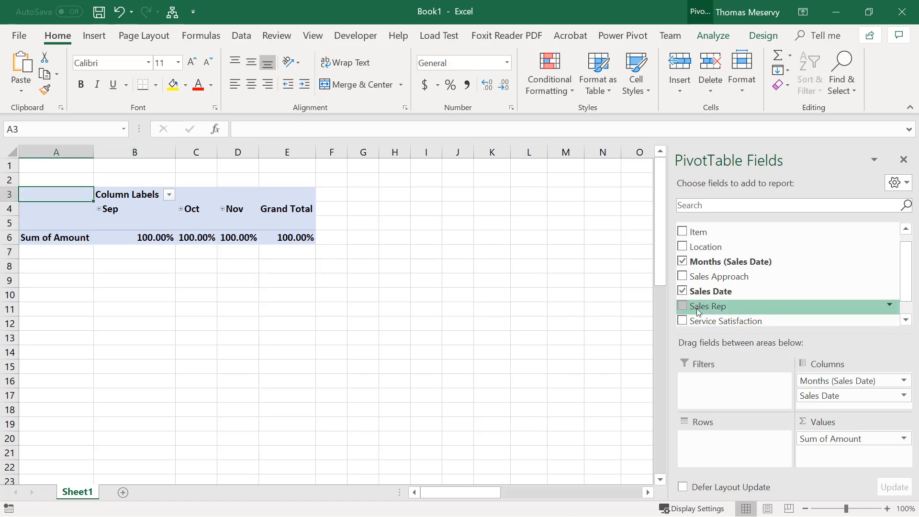
left_click_drag(707, 306, 730, 450)
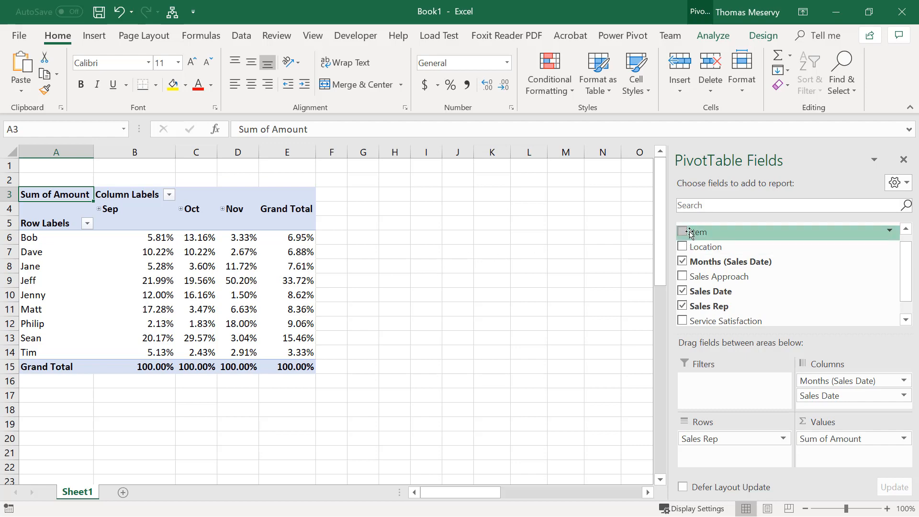
left_click_drag(697, 231, 699, 449)
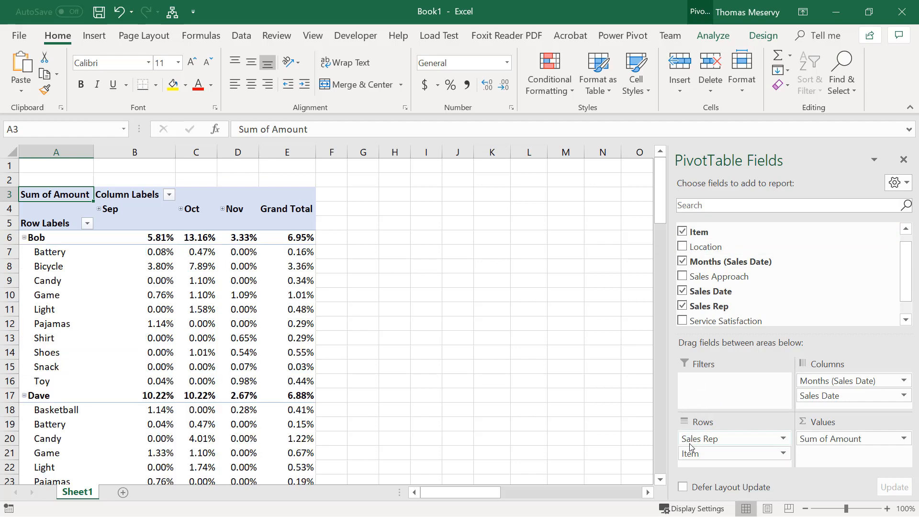
Examine the item percentages under each sales rep down to the grand total, including the largest bicycle share
scroll(332, 346, "down", 8)
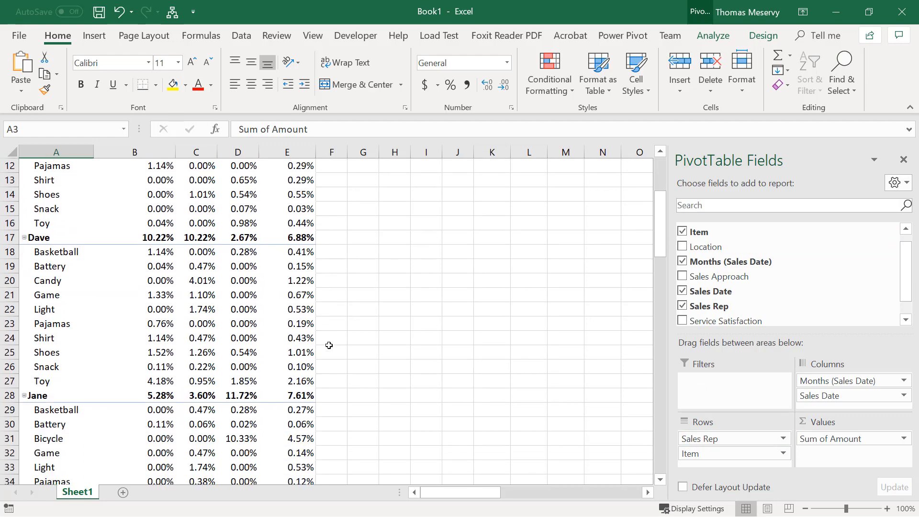
scroll(329, 345, "down", 1)
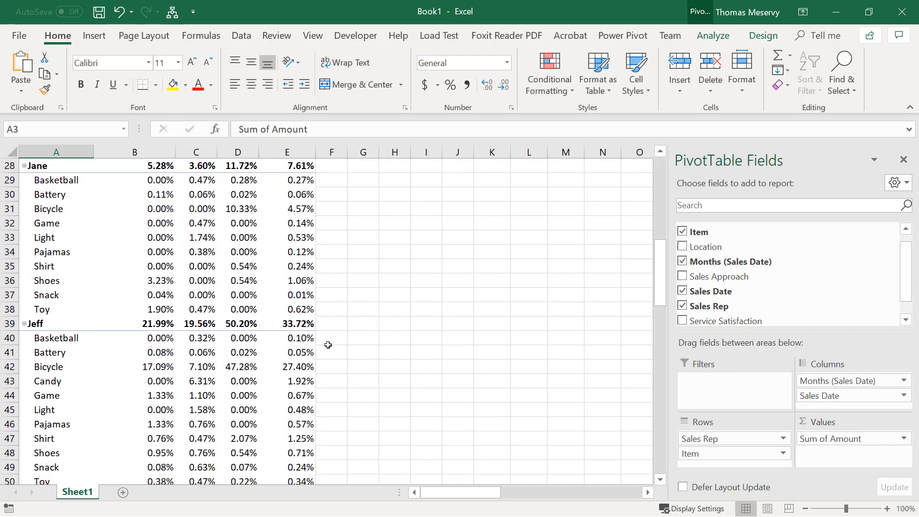
scroll(328, 344, "down", 1)
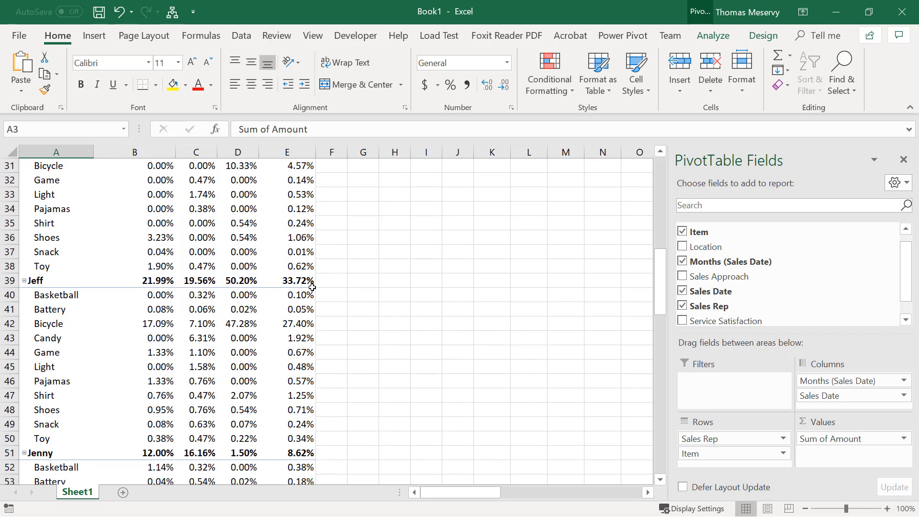
mouse_move(274, 344)
mouse_move(282, 328)
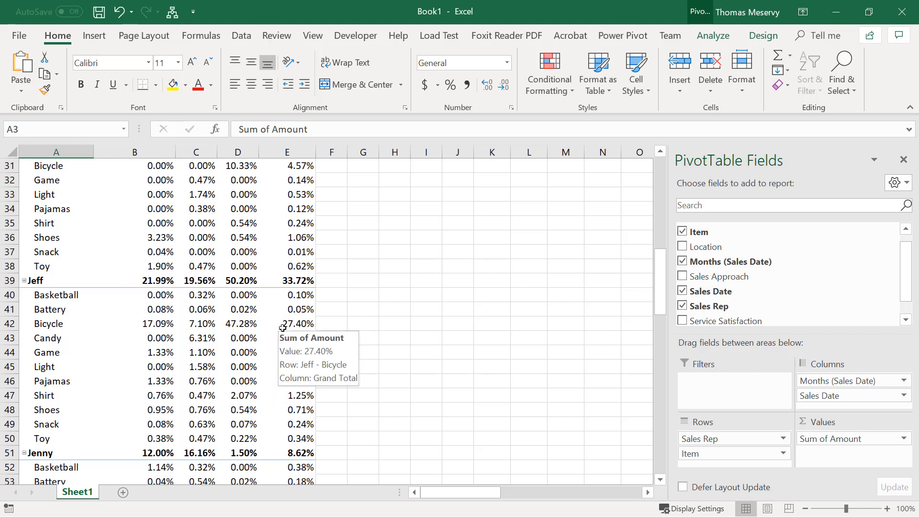
scroll(282, 339, "down", 10)
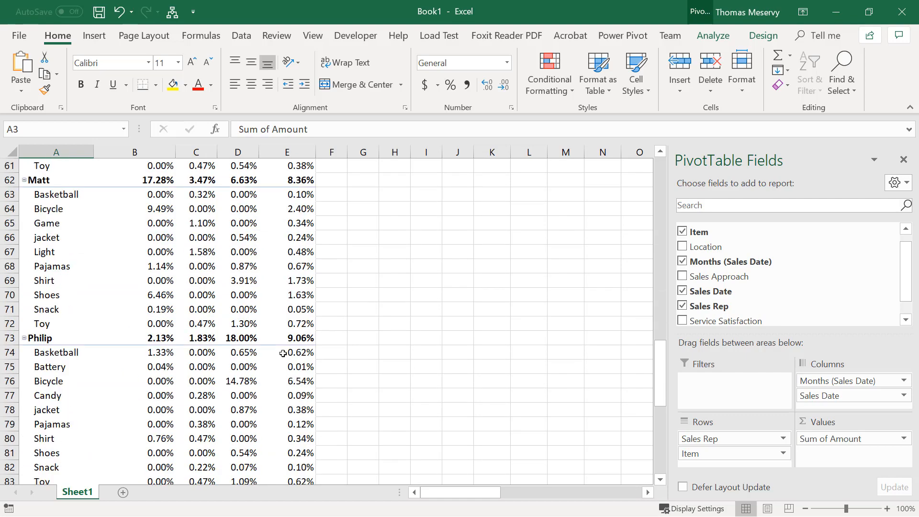
scroll(283, 353, "down", 10)
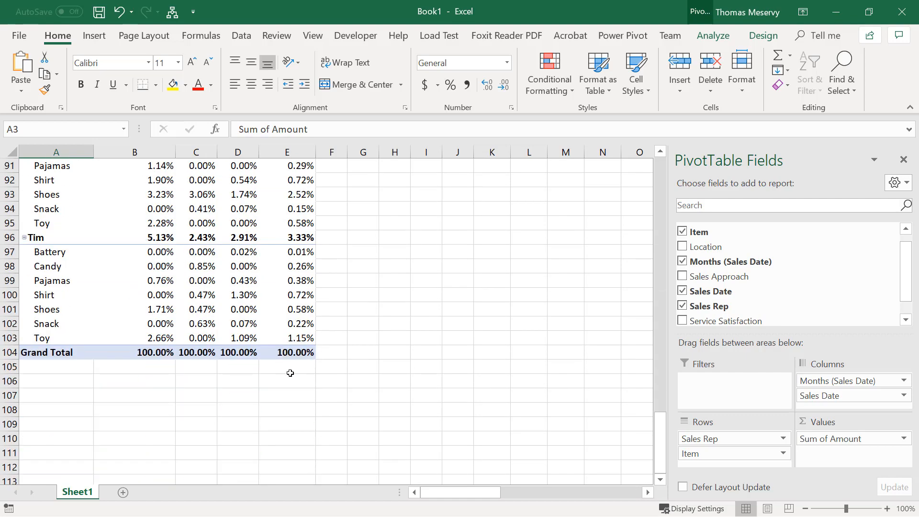
scroll(290, 373, "up", 20)
Show the summed Amount values as % of Parent Total with Sales Rep as the base field
left_click(285, 324)
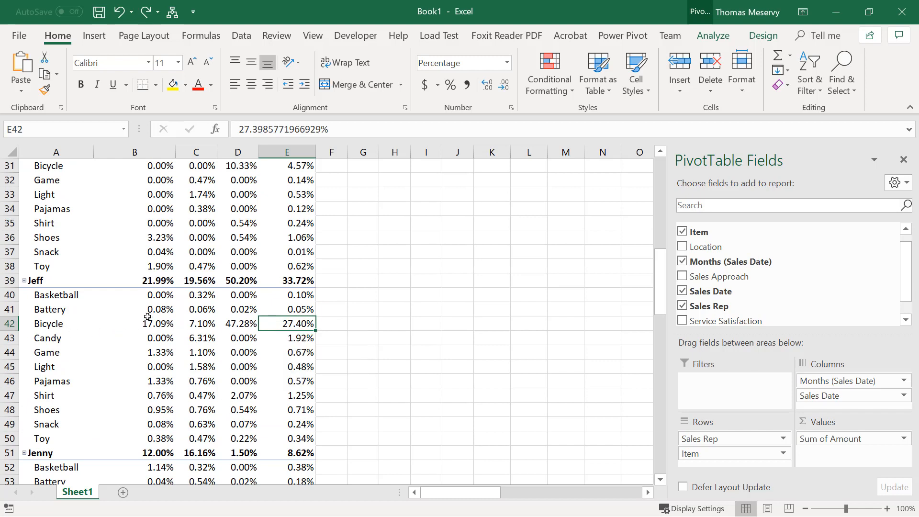
right_click(299, 324)
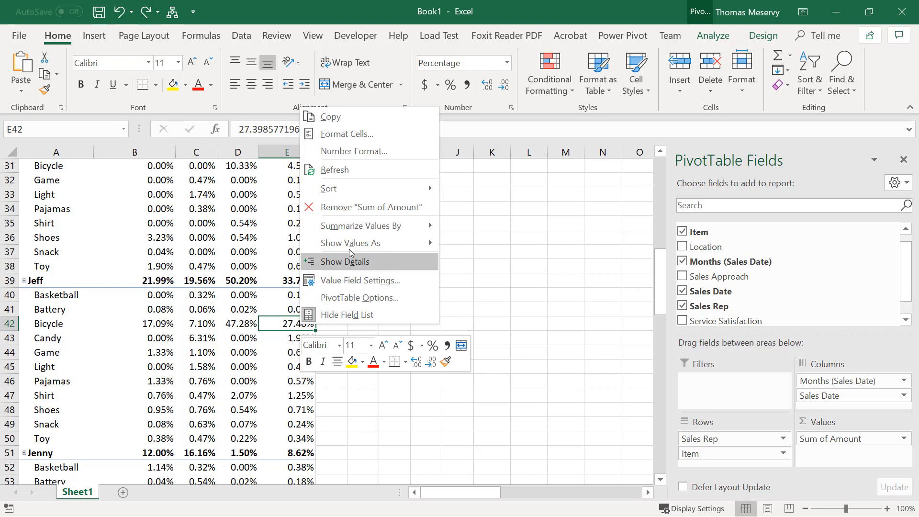
mouse_move(349, 244)
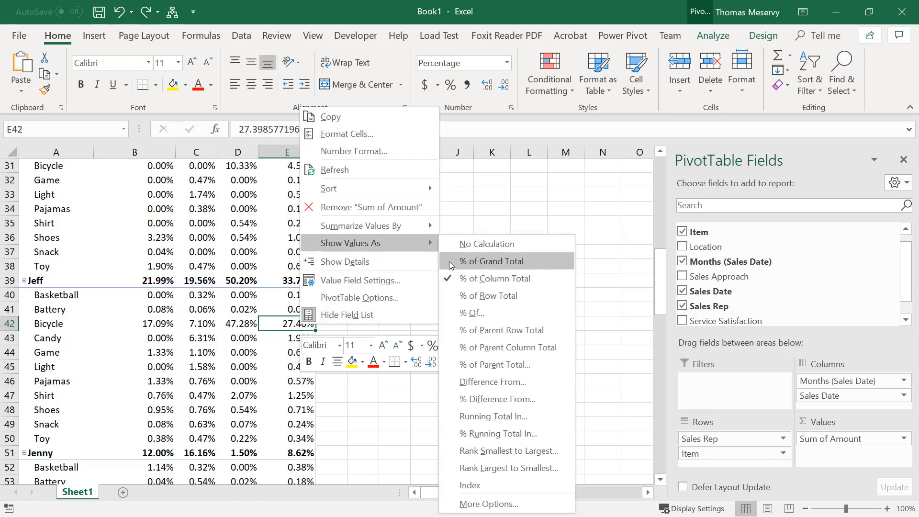
left_click(496, 365)
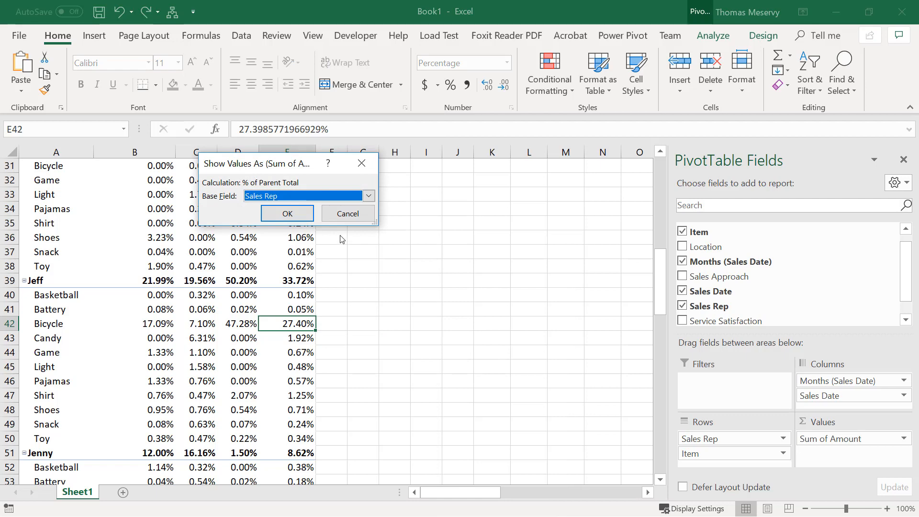
left_click(296, 220)
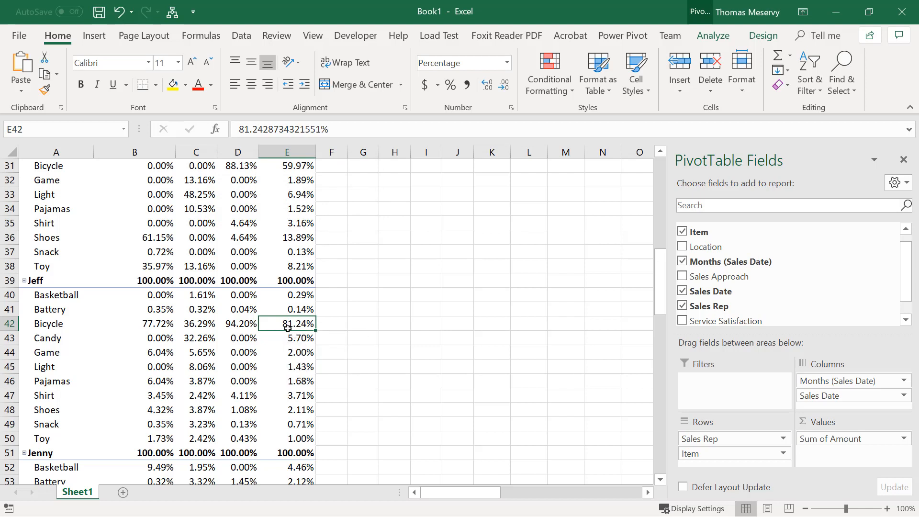
mouse_move(281, 361)
Remove Item from the PivotTable's rows and set the Amount values to No Calculation
left_click_drag(718, 454, 593, 442)
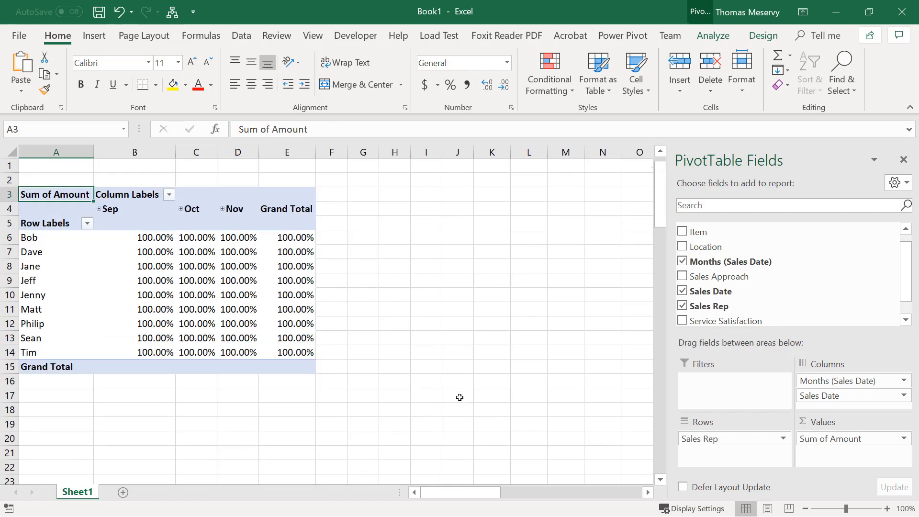
right_click(268, 304)
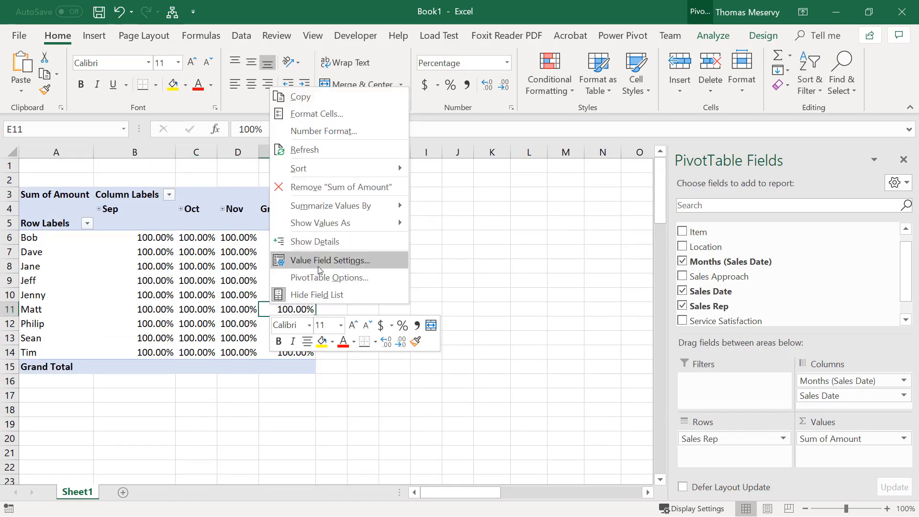
mouse_move(347, 223)
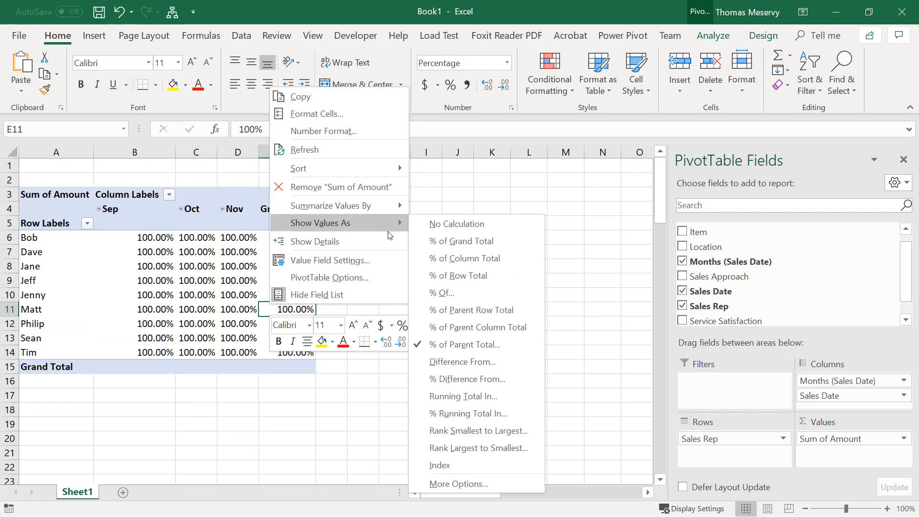
left_click(486, 232)
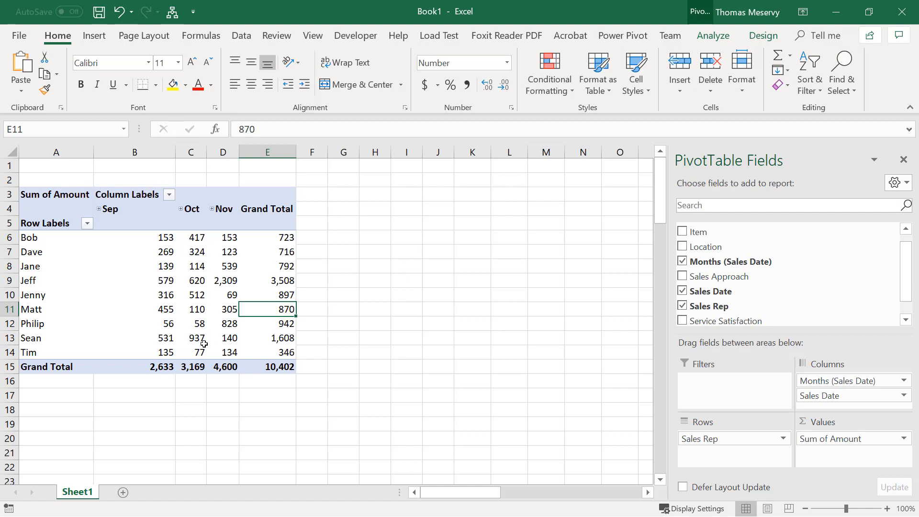
mouse_move(222, 352)
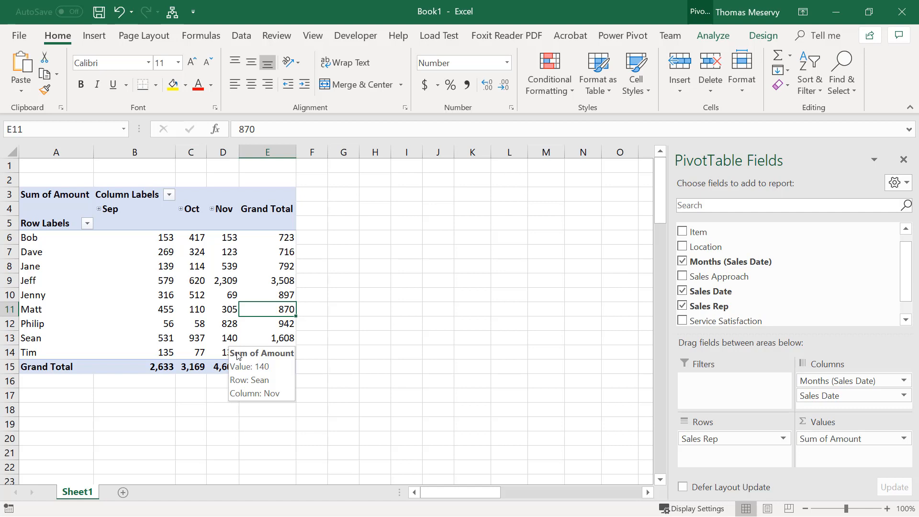
Show the Amount values as Difference From, with Sales Rep as base field and the rep in row 9 as base item
right_click(225, 281)
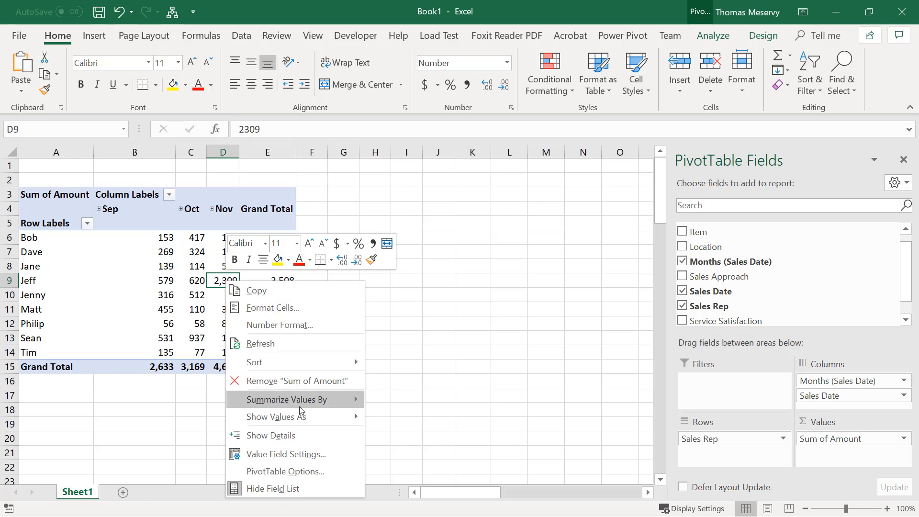
mouse_move(306, 416)
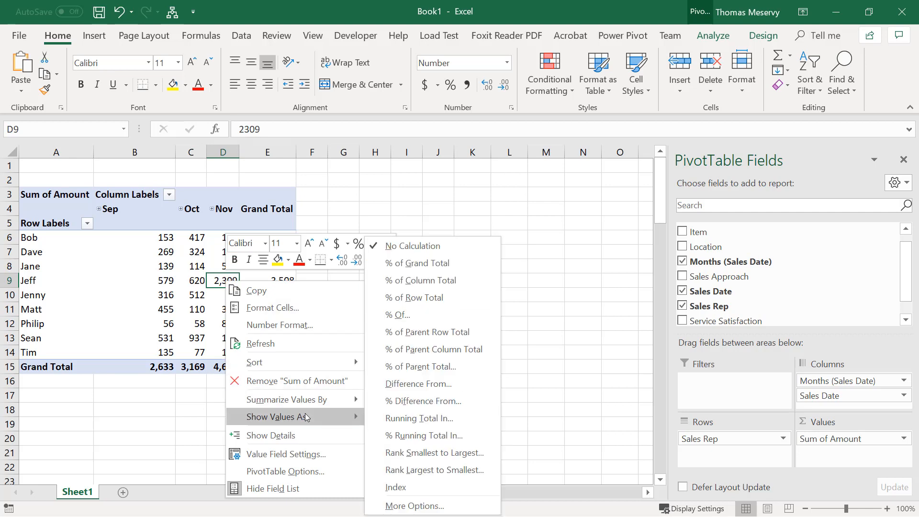
left_click(421, 384)
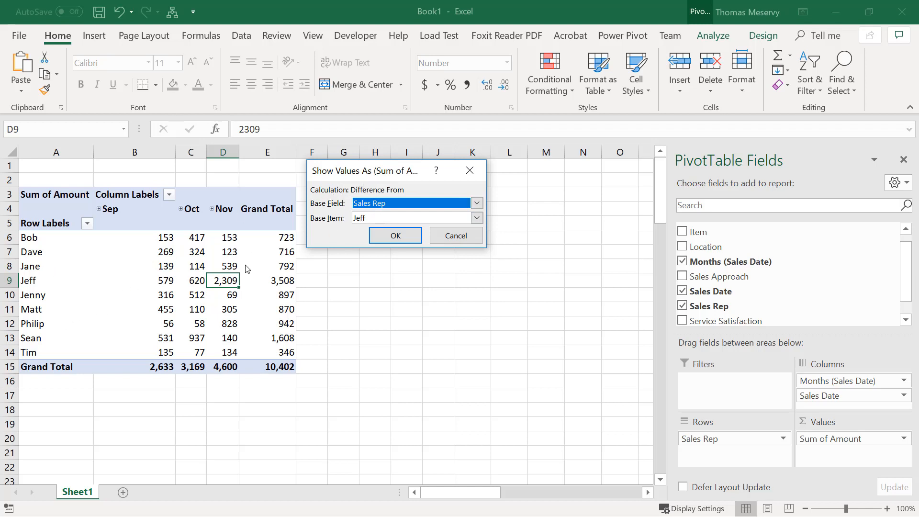
left_click(481, 218)
left_click(481, 218)
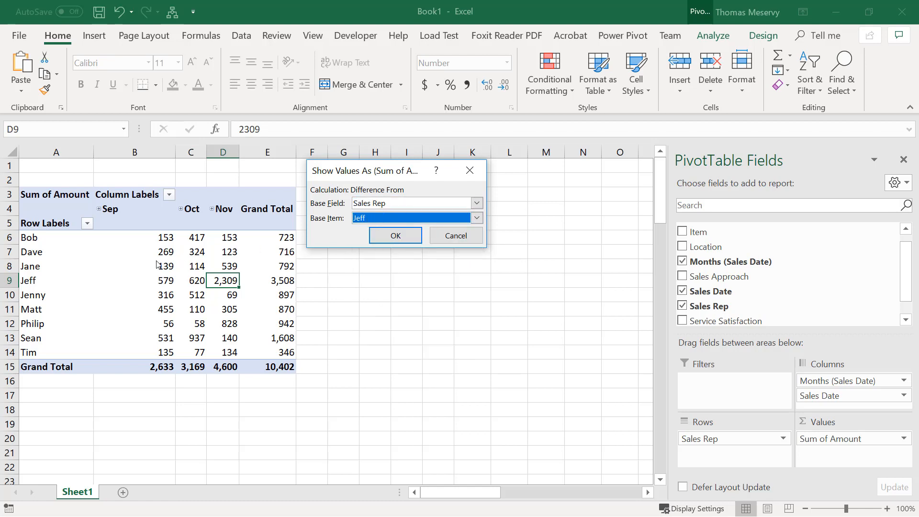
left_click(415, 239)
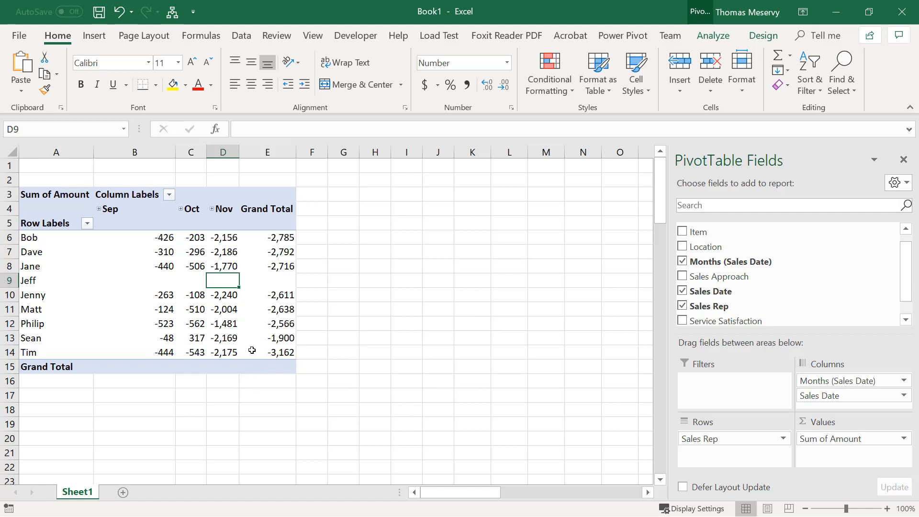
mouse_move(217, 285)
Switch the Amount values from Difference From back to No Calculation
right_click(260, 325)
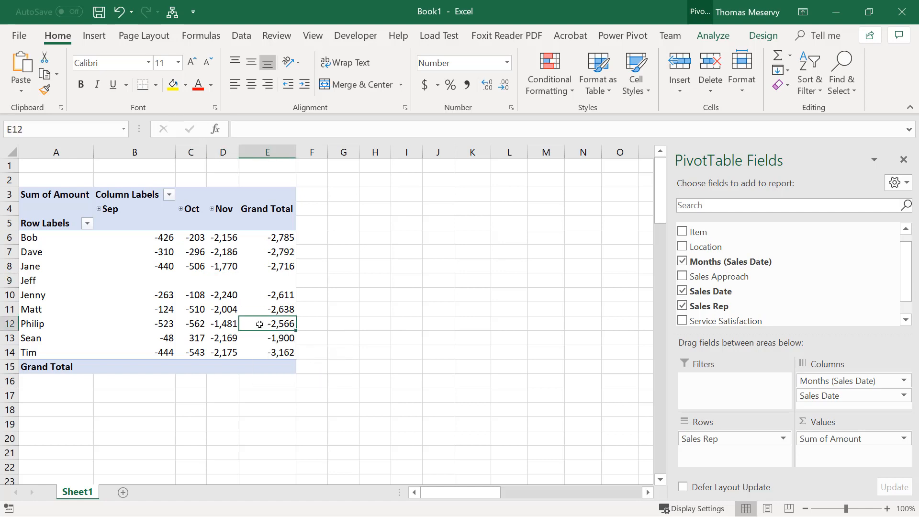
mouse_move(314, 253)
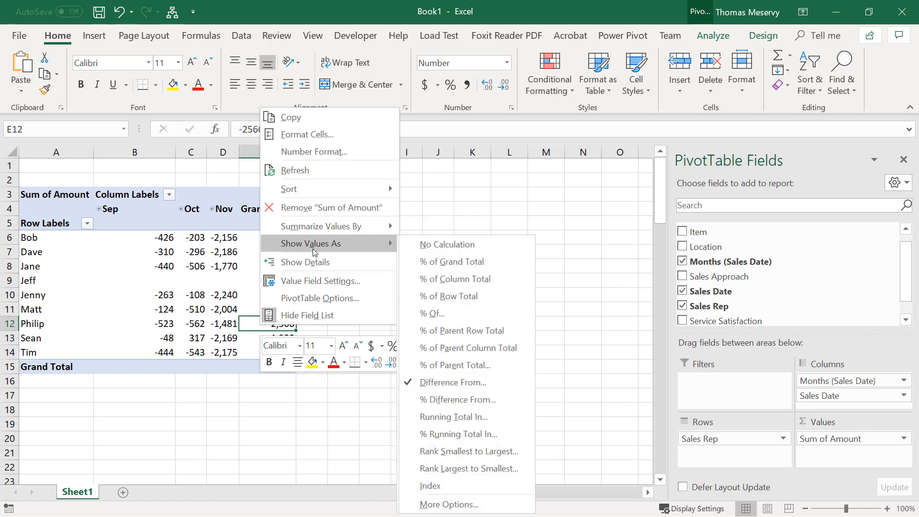
left_click(454, 243)
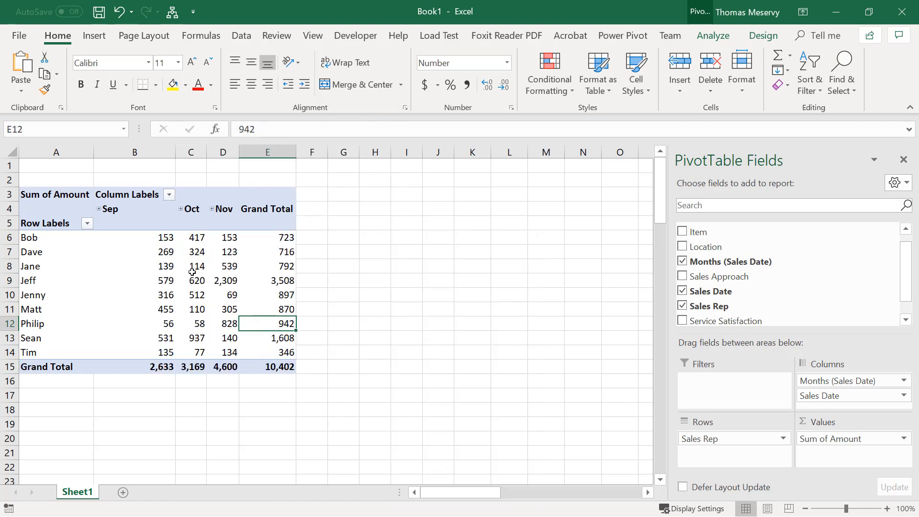
left_click(216, 293)
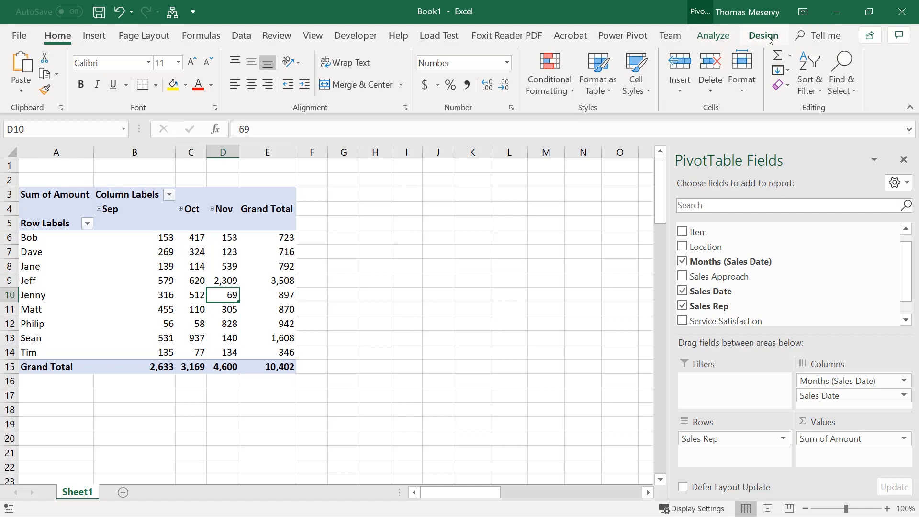
Insert slicers for the Item, Location and Sales Rep fields of the PivotTable
left_click(375, 279)
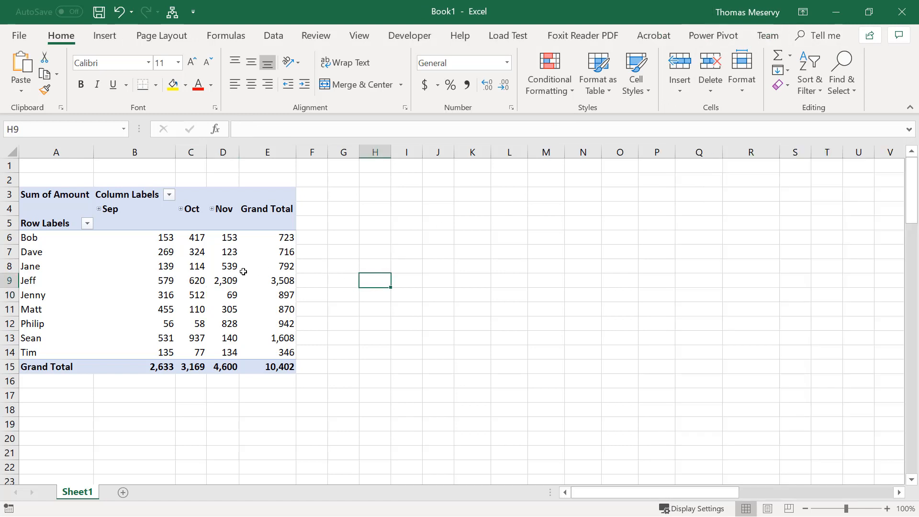
left_click(208, 270)
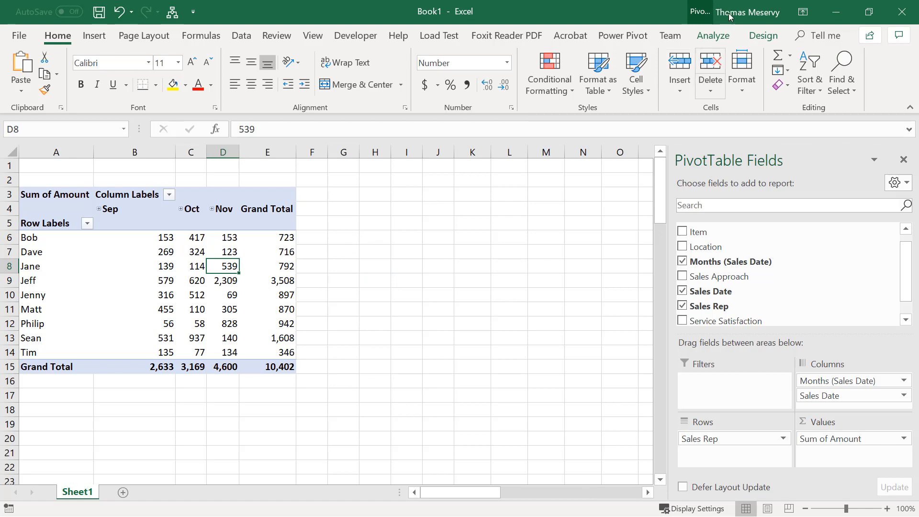
left_click(768, 35)
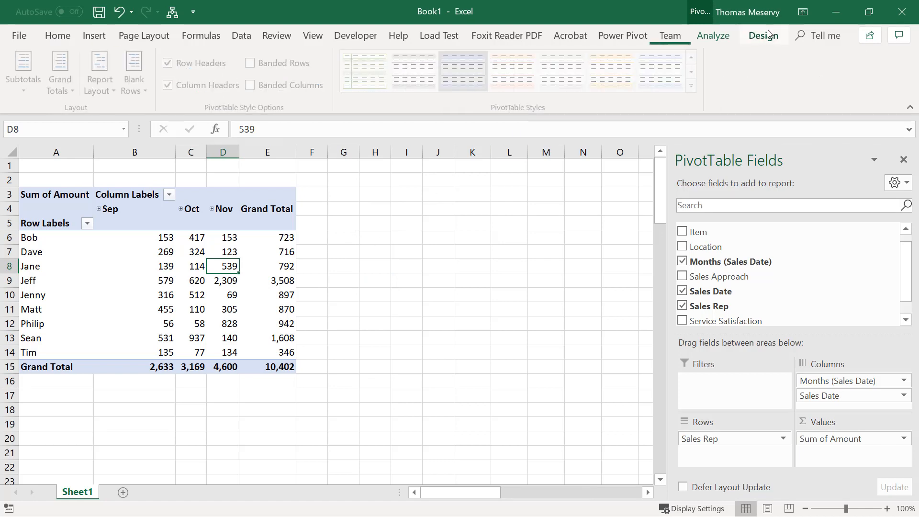
left_click(716, 37)
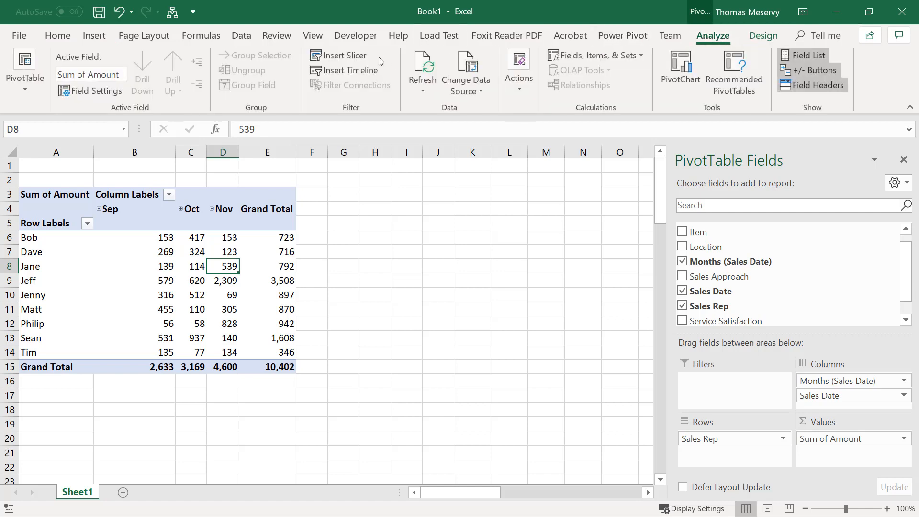
left_click(349, 61)
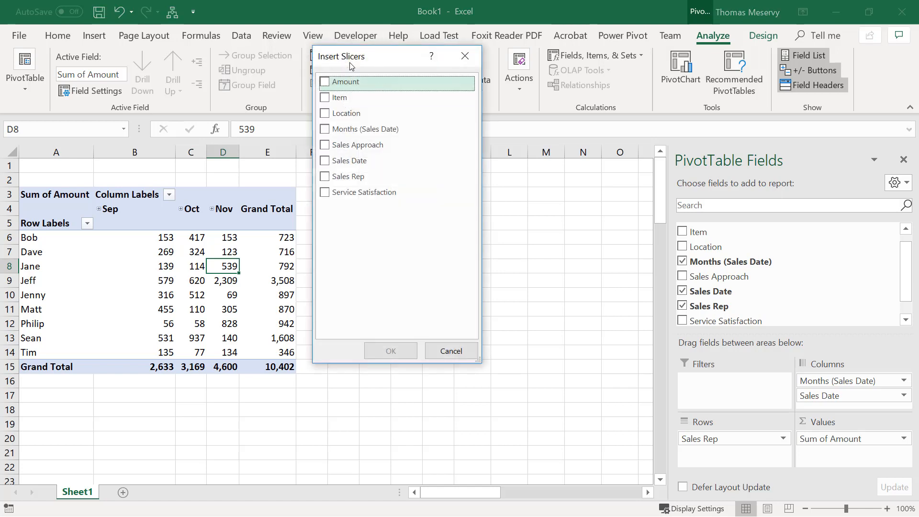
left_click(330, 98)
left_click(328, 114)
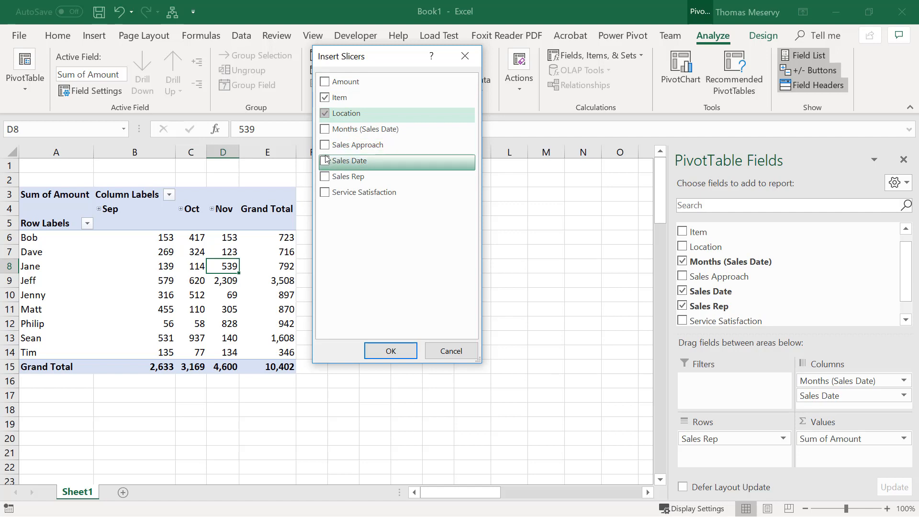
left_click(327, 176)
left_click(391, 351)
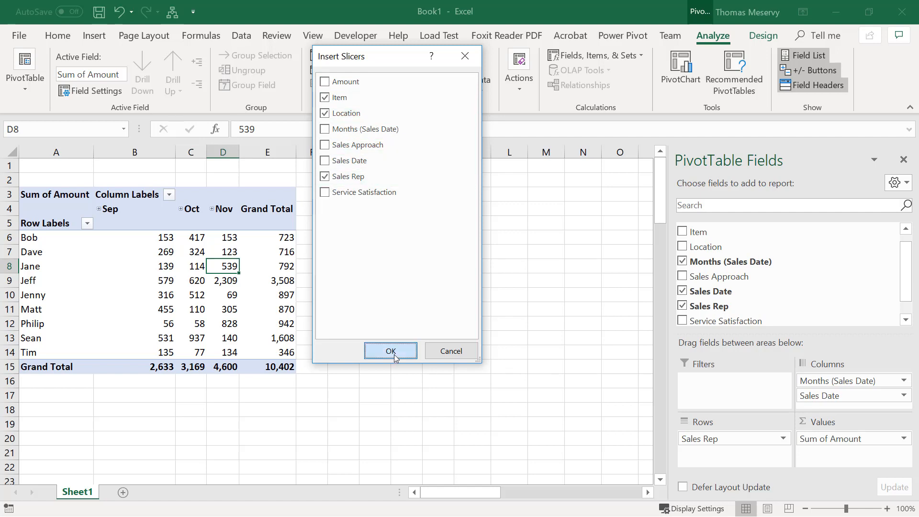
Arrange the Item, Location and Sales Rep slicers side by side next to the PivotTable, in that order
left_click_drag(350, 270, 628, 219)
left_click_drag(308, 240, 470, 211)
left_click_drag(333, 217, 381, 202)
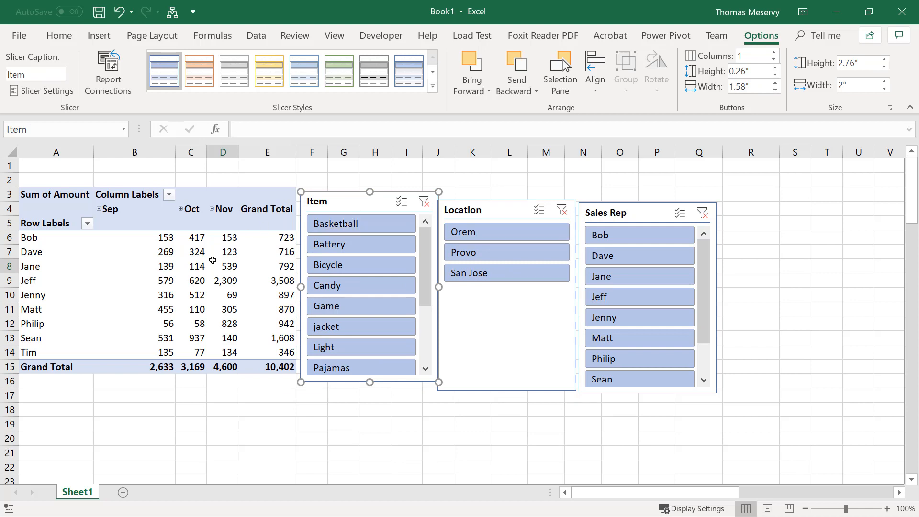
left_click(192, 276)
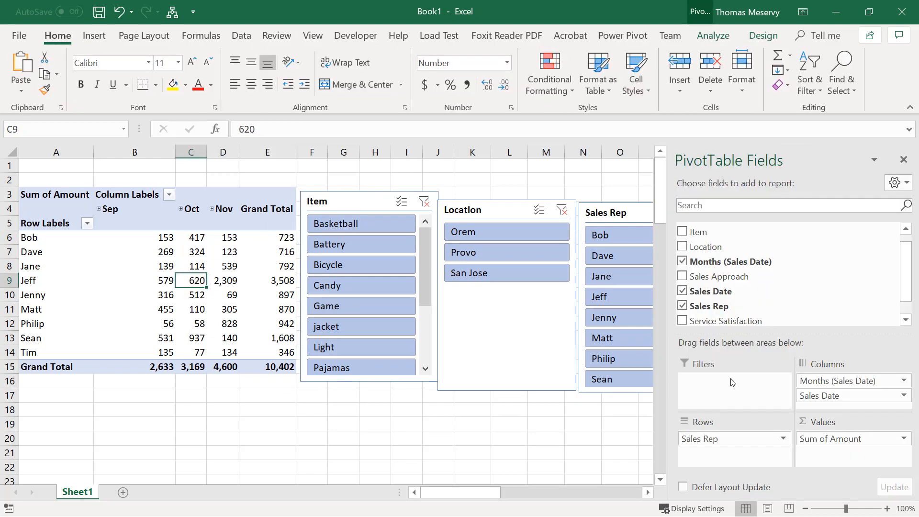
left_click(361, 202)
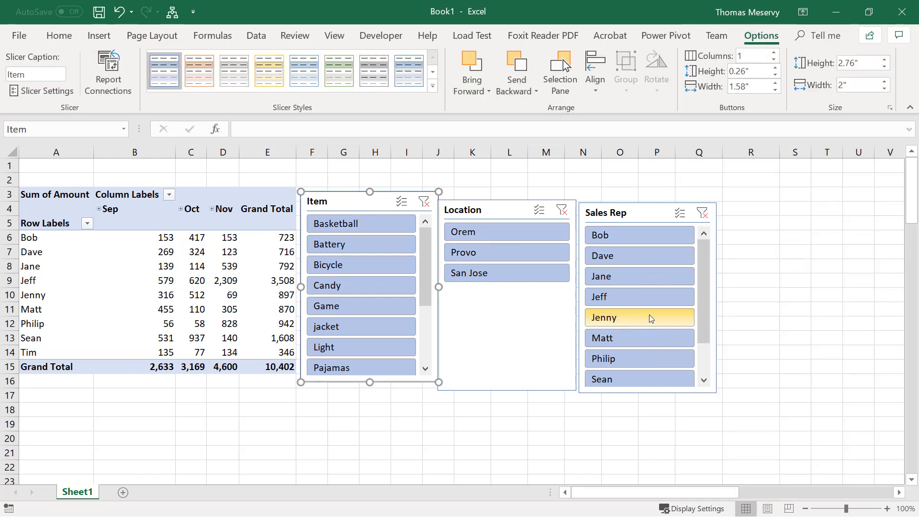
Filter the PivotTable with the Sales Rep slicer to the fourth rep alone and to the first four reps, clearing the filter at the end
left_click(644, 300)
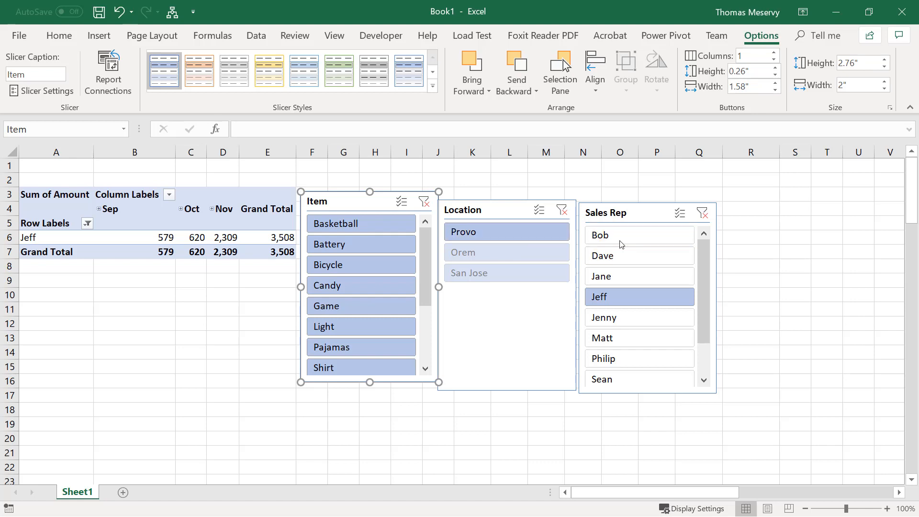
left_click_drag(620, 242, 651, 305)
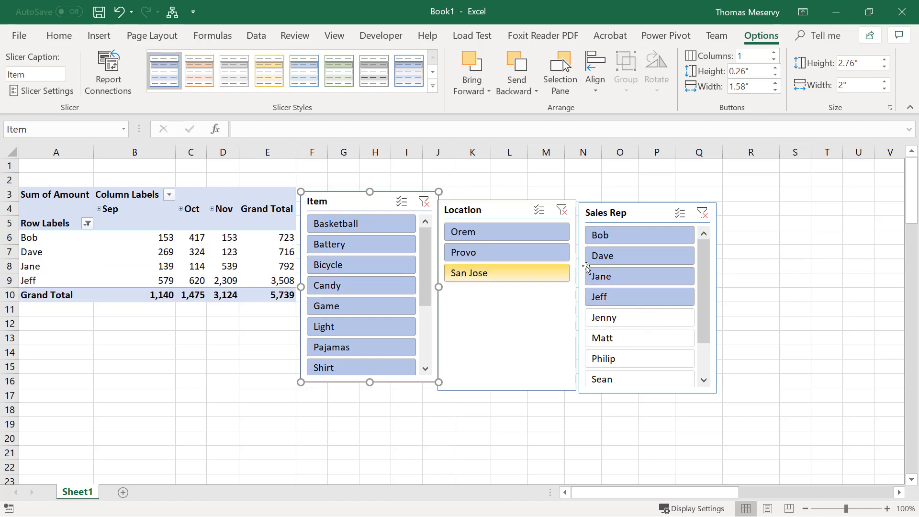
left_click(702, 214)
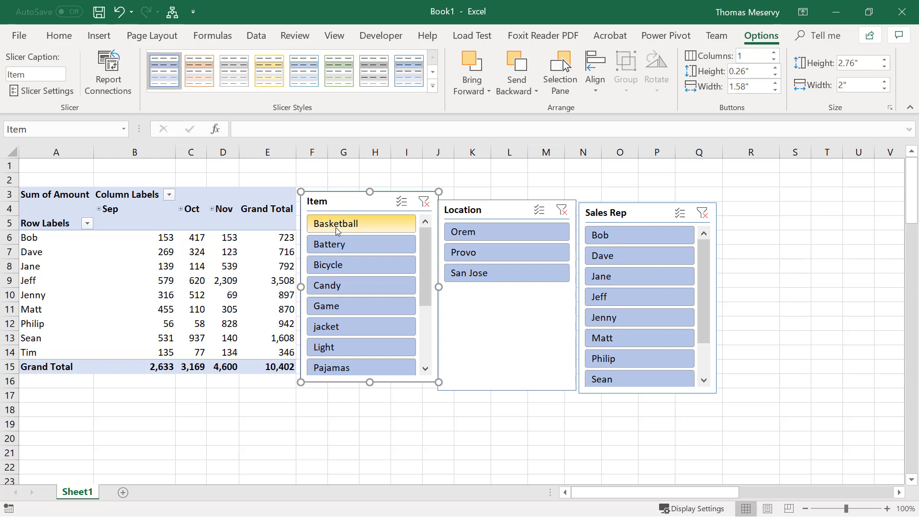
Filter the PivotTable to Bicycle with the Item slicer and look through the reps in the Sales Rep slicer
left_click(336, 263)
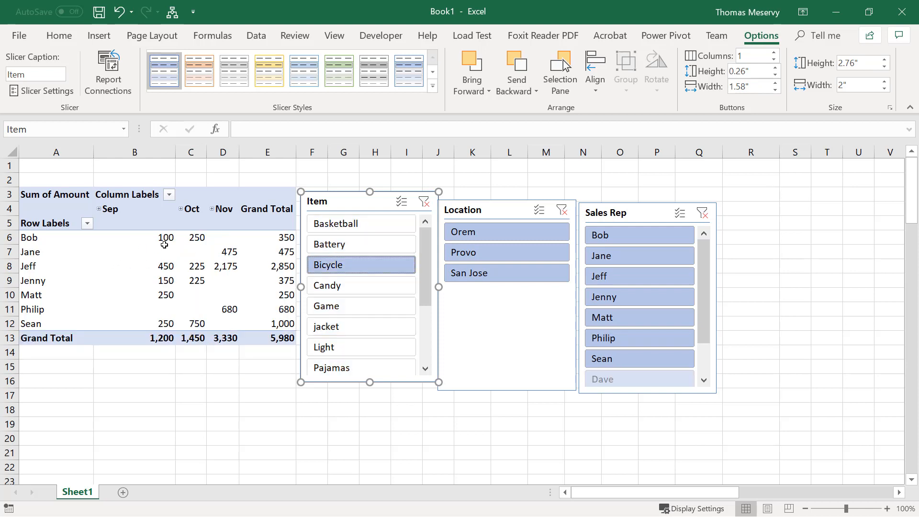
mouse_move(189, 252)
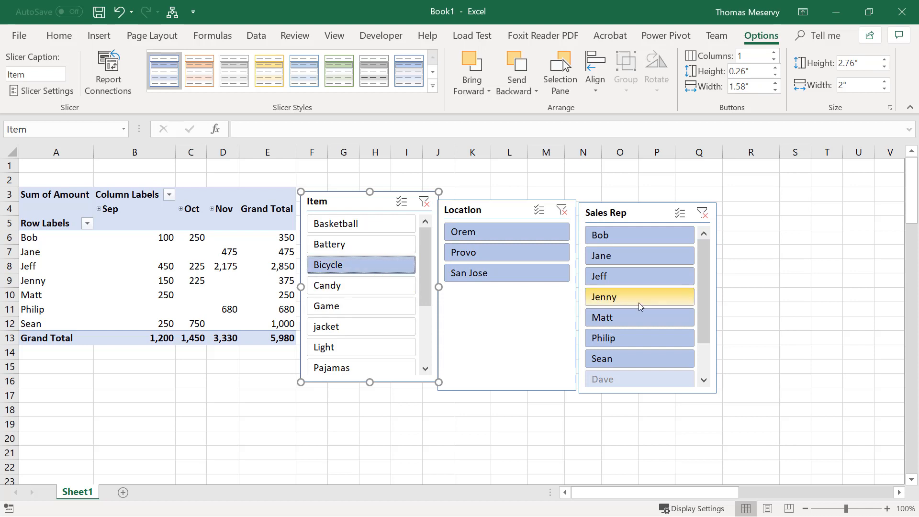
scroll(638, 303, "down", 1)
scroll(639, 304, "up", 1)
left_click_drag(703, 299, 705, 347)
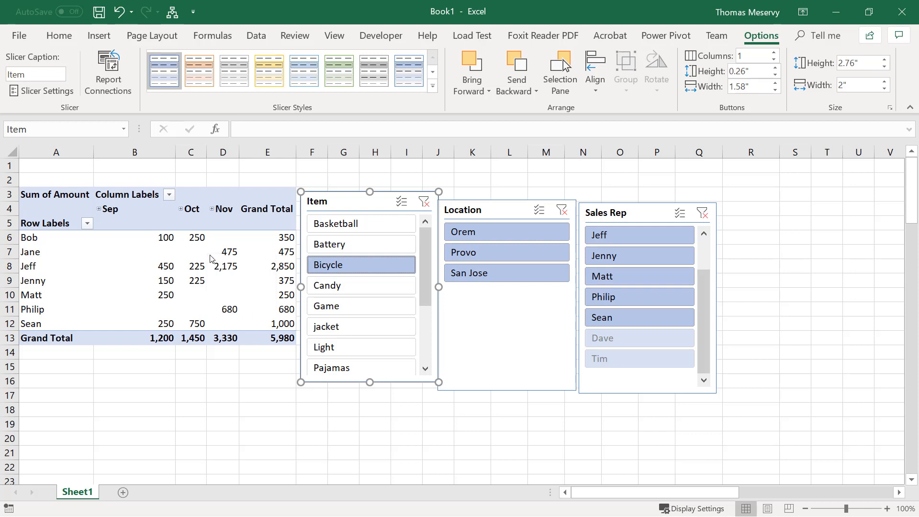
Move Sales Rep from the PivotTable's rows to its report filters and place Item in the rows
left_click(144, 263)
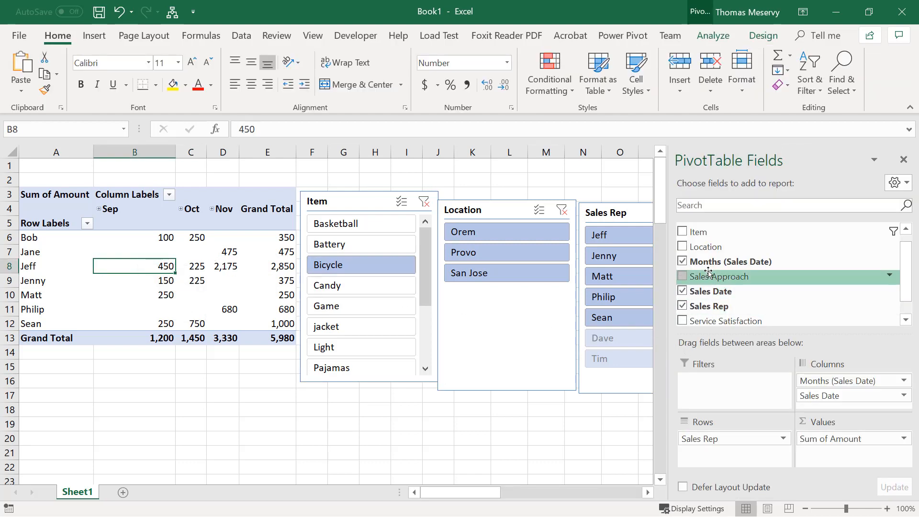
left_click_drag(706, 439, 749, 377)
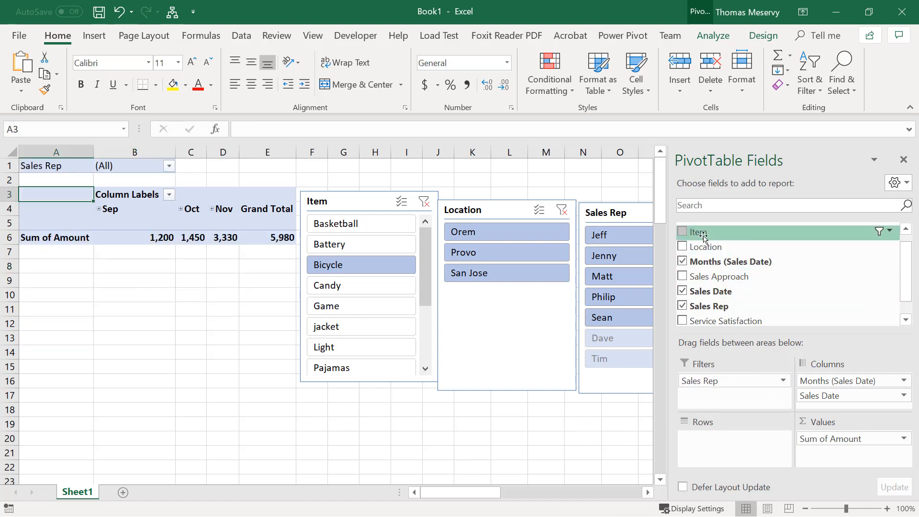
left_click_drag(698, 231, 749, 452)
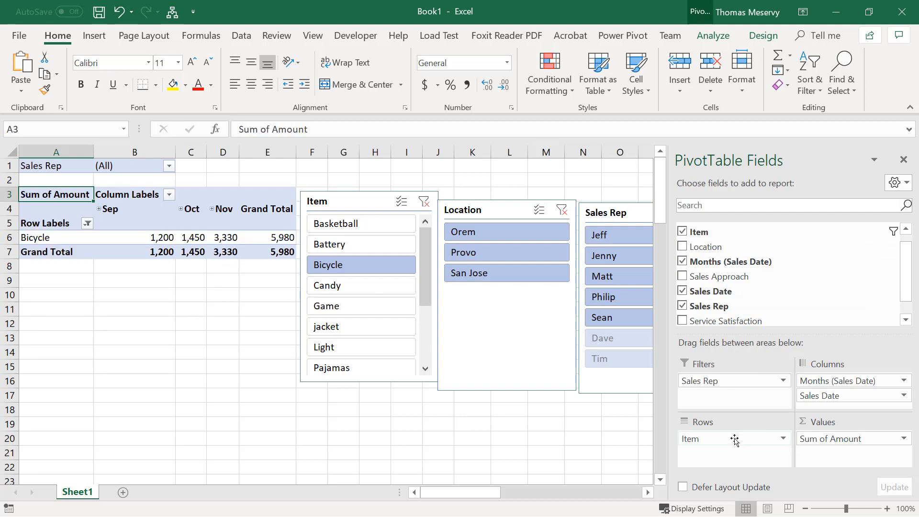
Clear the Item slicer's filter and close the PivotTable field list
left_click(423, 201)
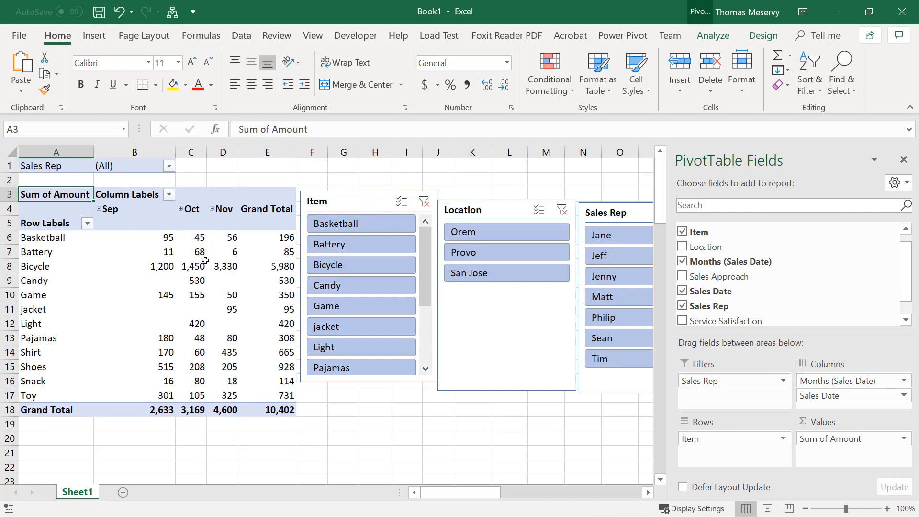
left_click(901, 162)
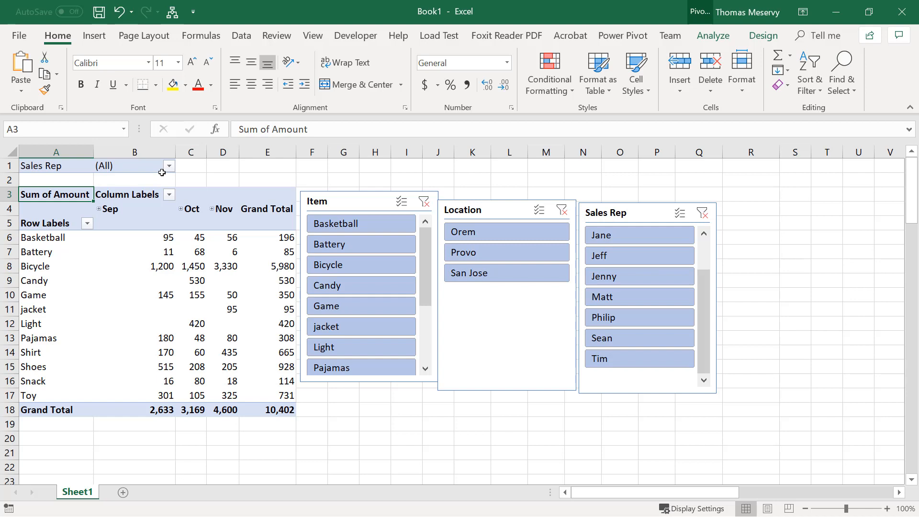
Generate a separate report filter page for each Sales Rep from the PivotTable
left_click(711, 36)
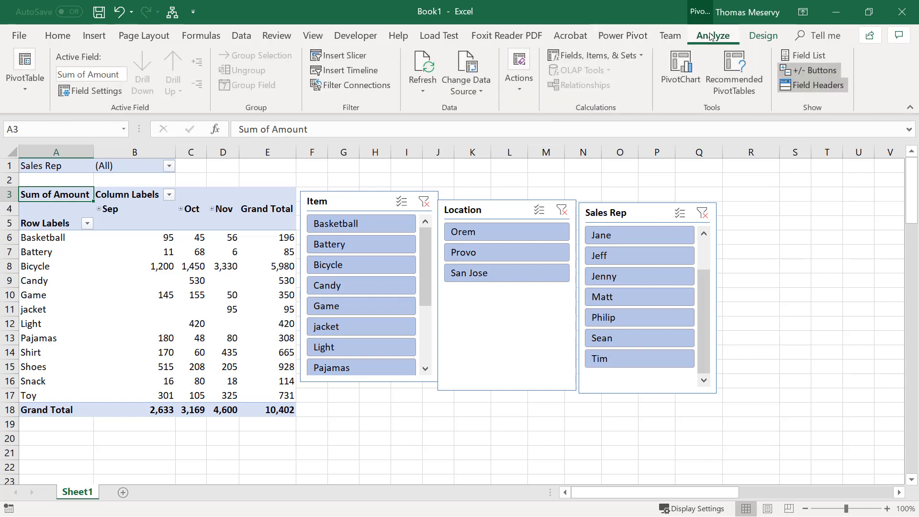
left_click(25, 91)
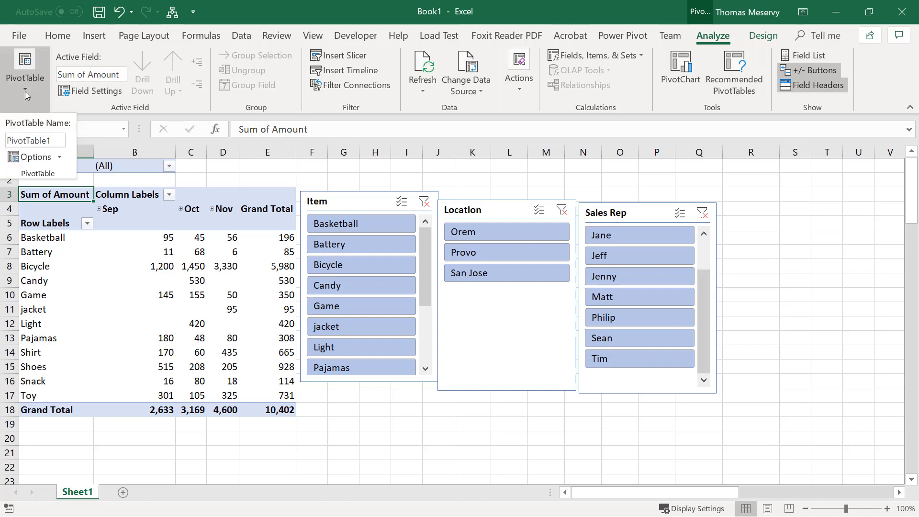
left_click(59, 158)
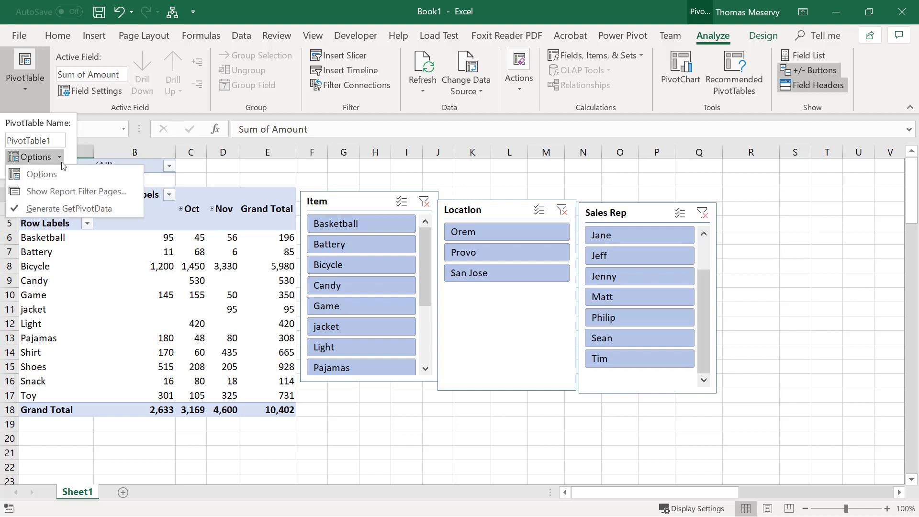
left_click(60, 192)
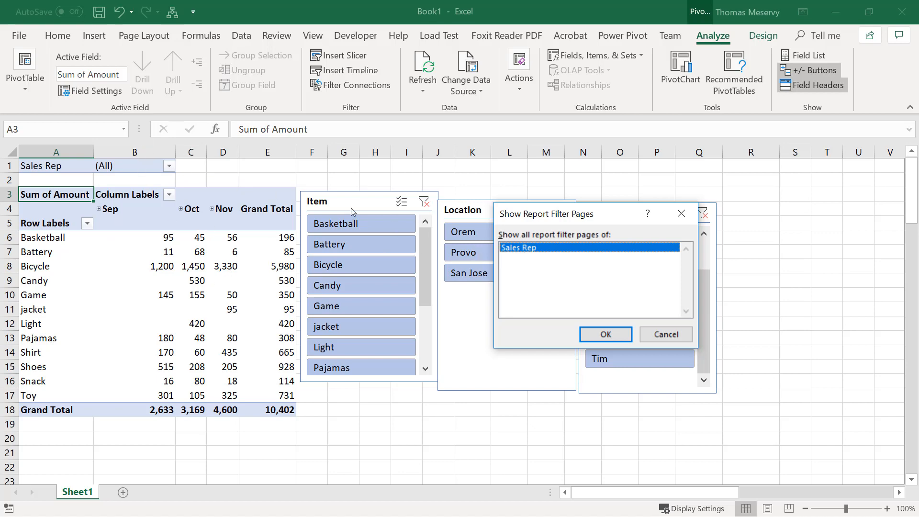
left_click(621, 333)
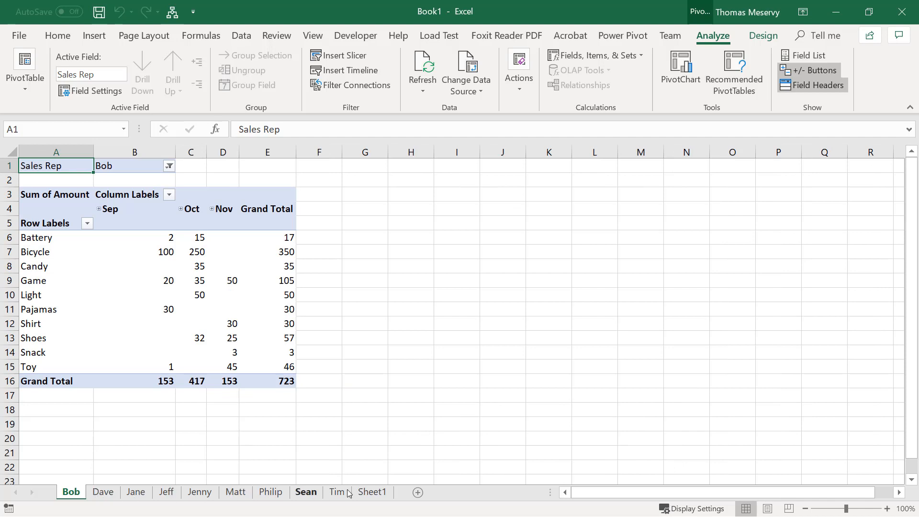
Look through the individual sales rep sheets to examine each rep's sales by item and month, ending on the first rep's sheet
left_click(103, 492)
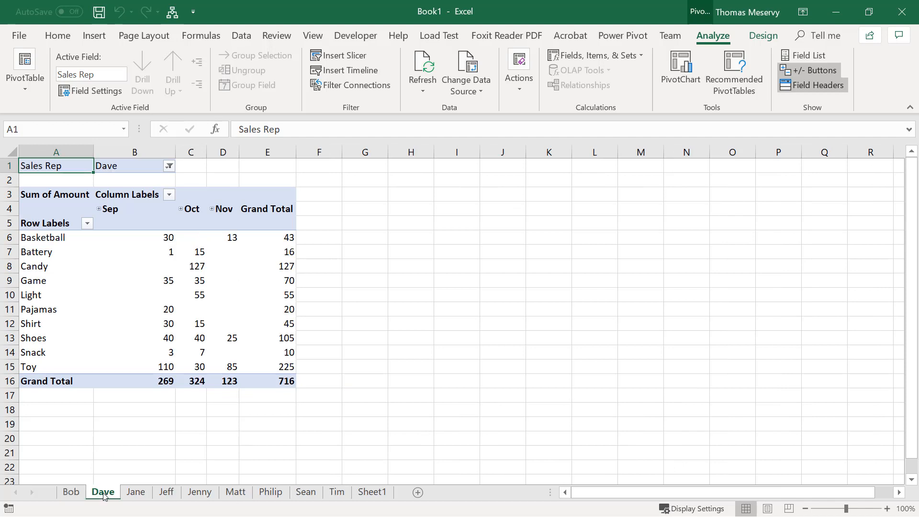
left_click(144, 492)
left_click(166, 492)
left_click(199, 491)
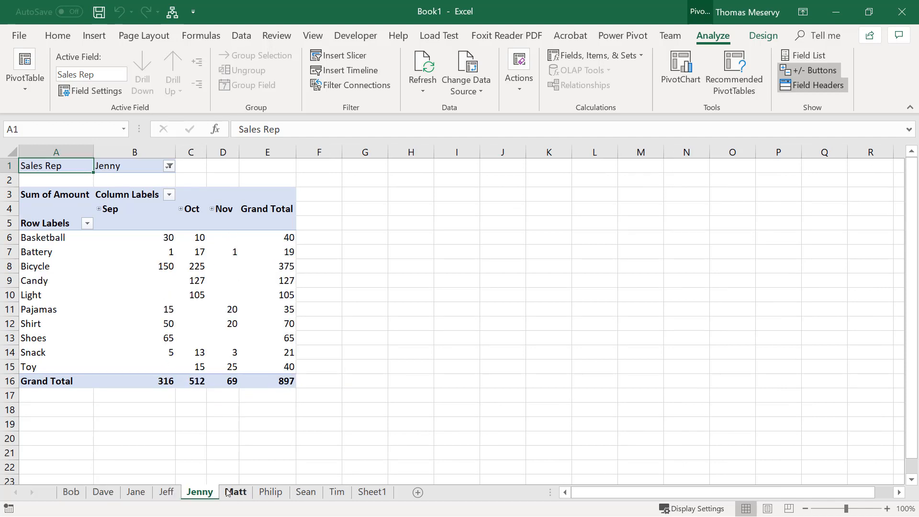
left_click(235, 492)
left_click(270, 492)
left_click(337, 491)
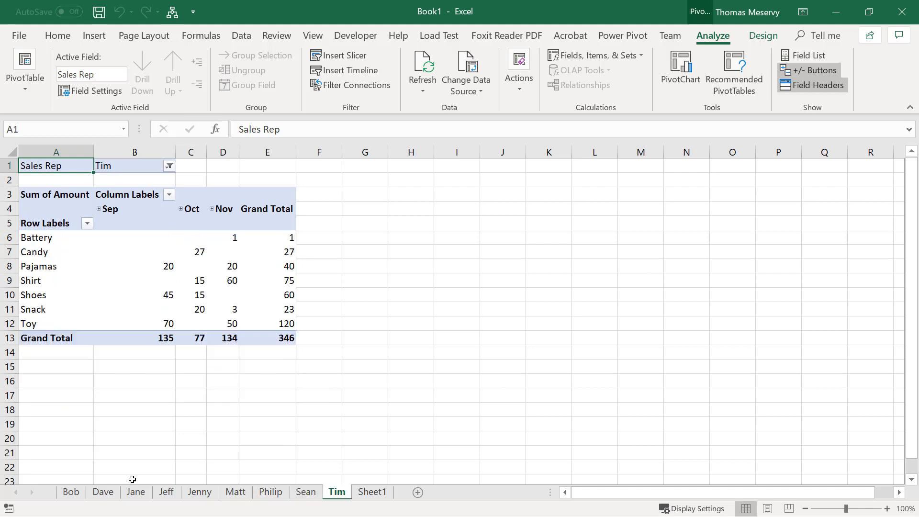
left_click(110, 492)
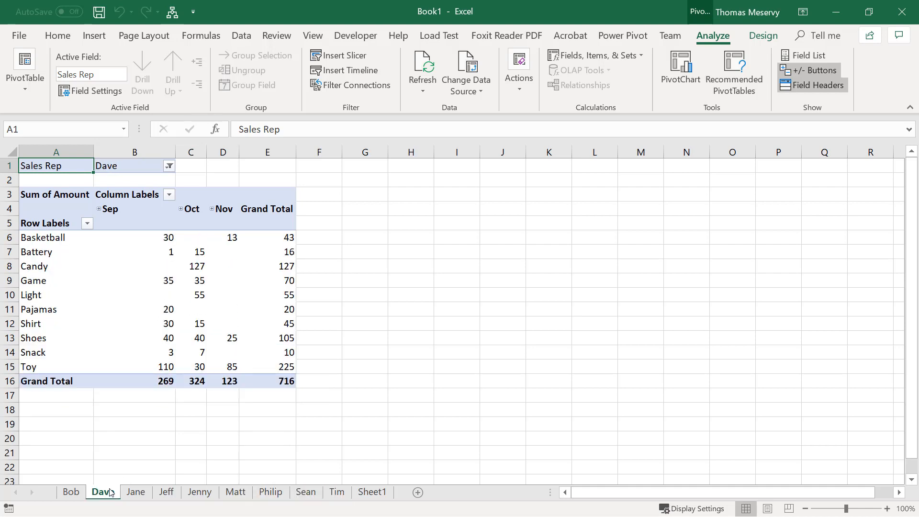
left_click(71, 492)
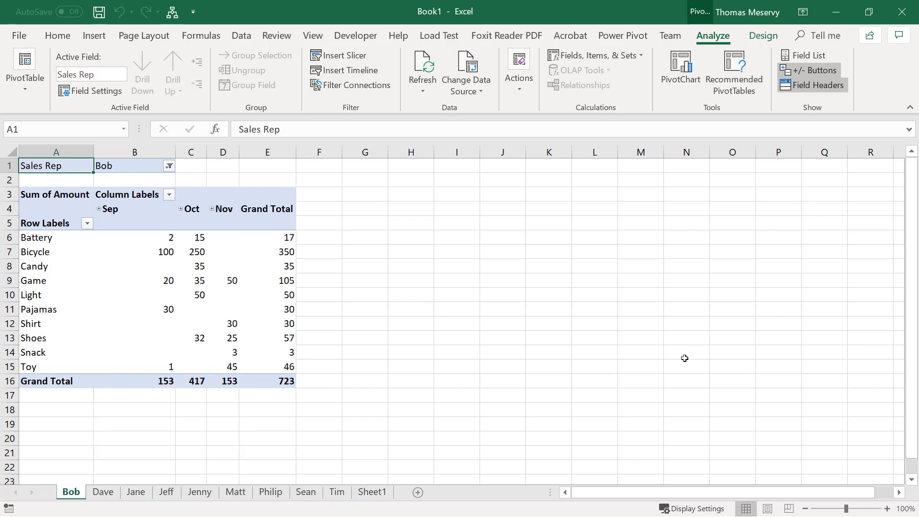